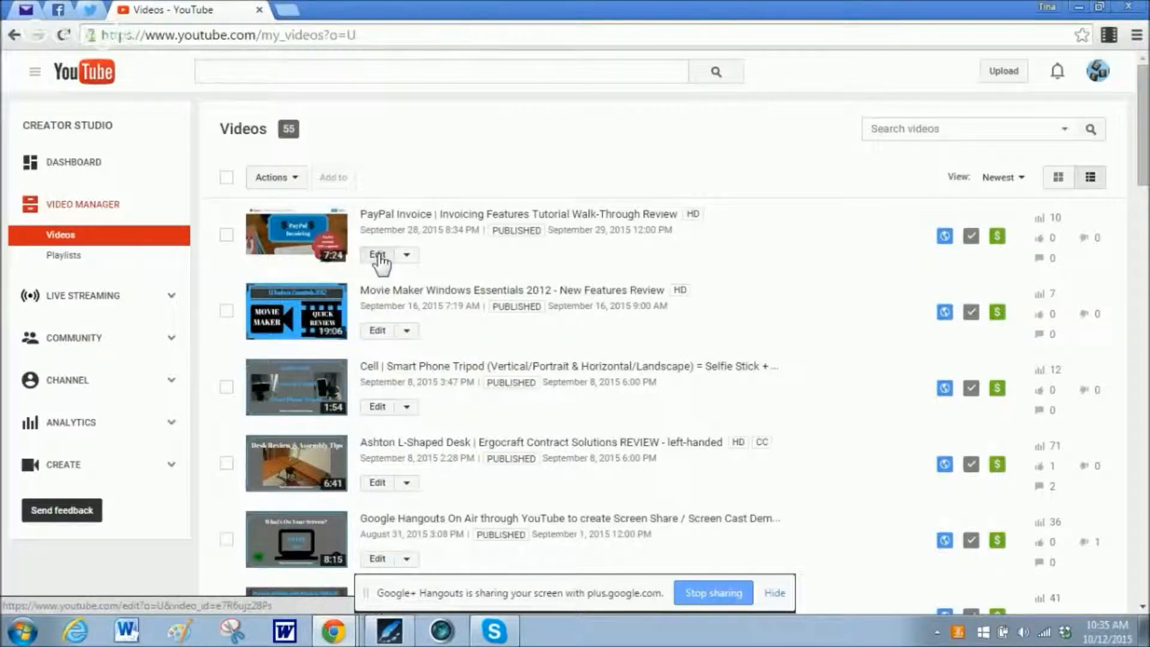
Open the subtitle settings of the PayPal Invoice walk-through video and start adding English subtitles.
click(378, 256)
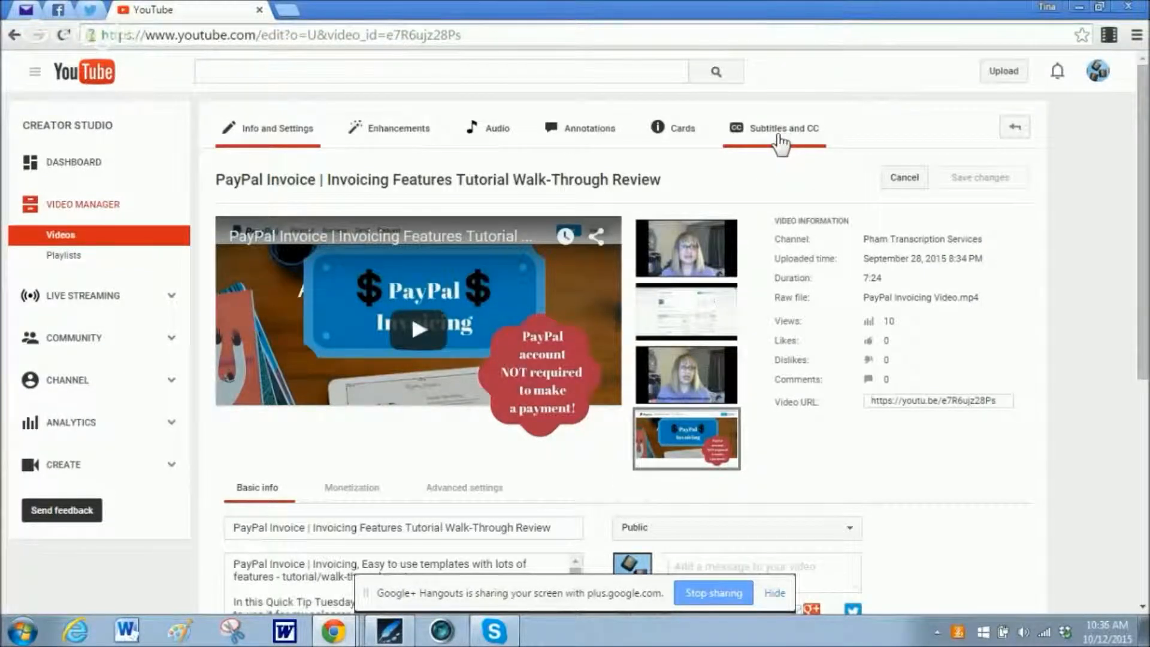
click(780, 136)
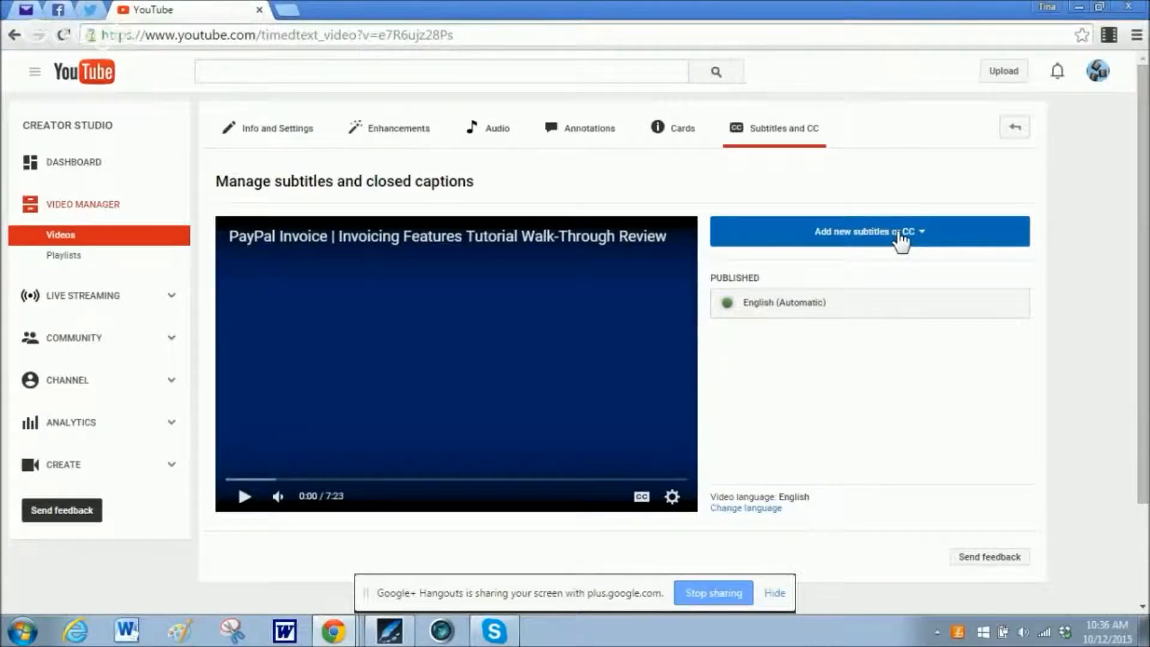
click(899, 235)
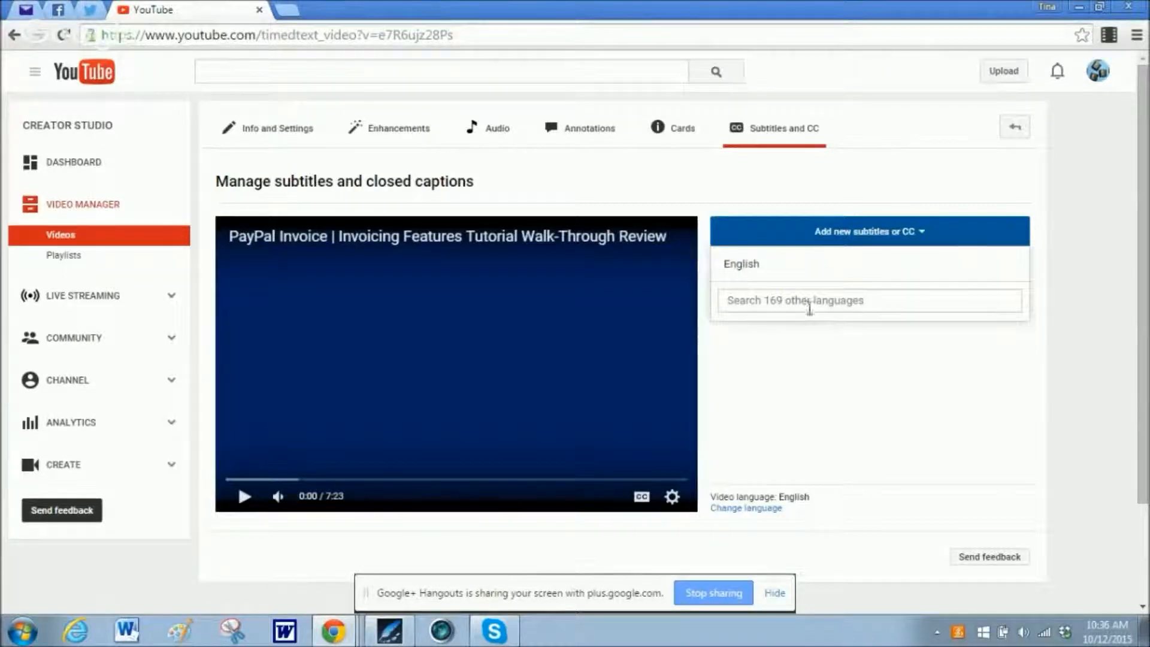
click(740, 268)
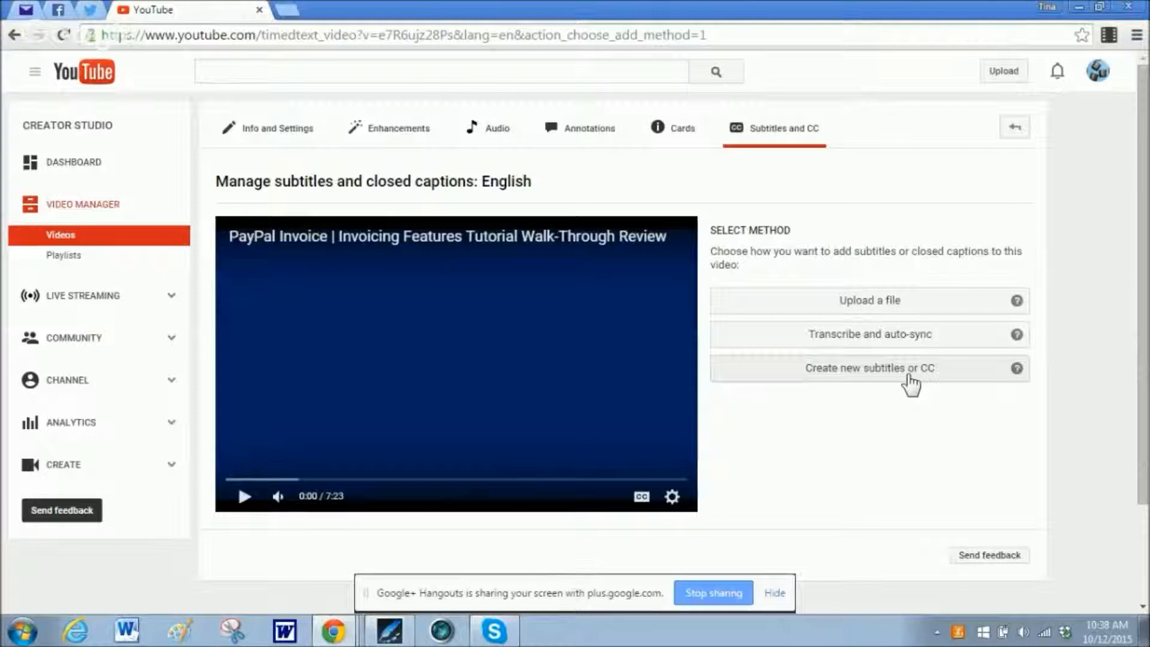
Try the Create new subtitles or CC method by adding an empty subtitle at the start of the video.
click(906, 376)
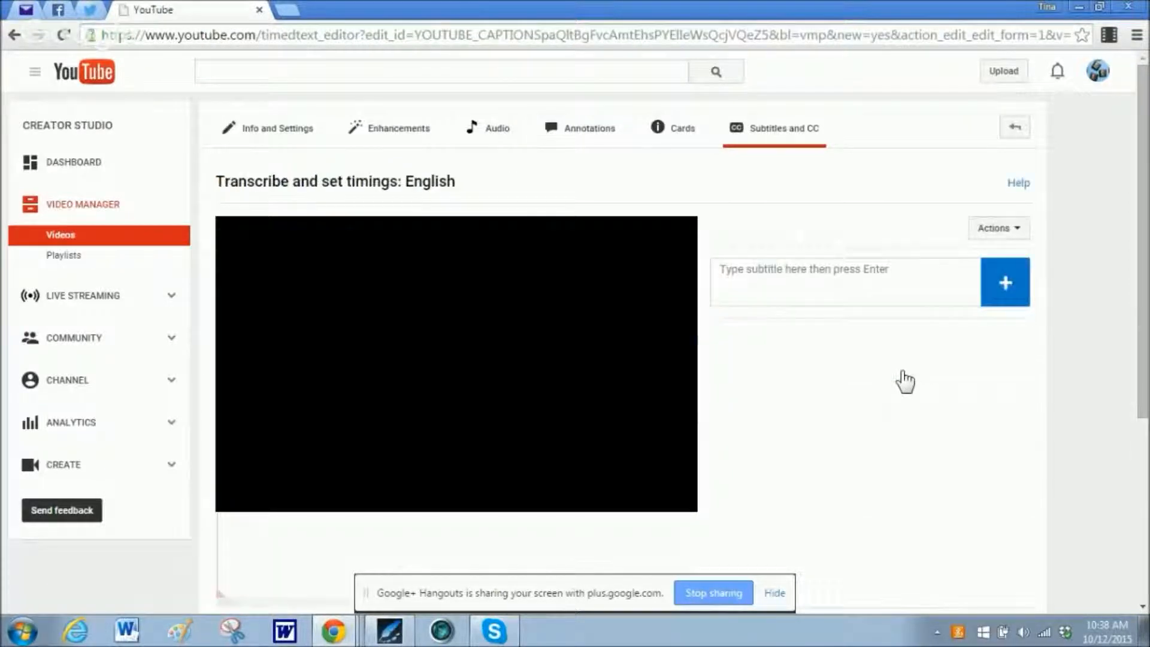
click(777, 271)
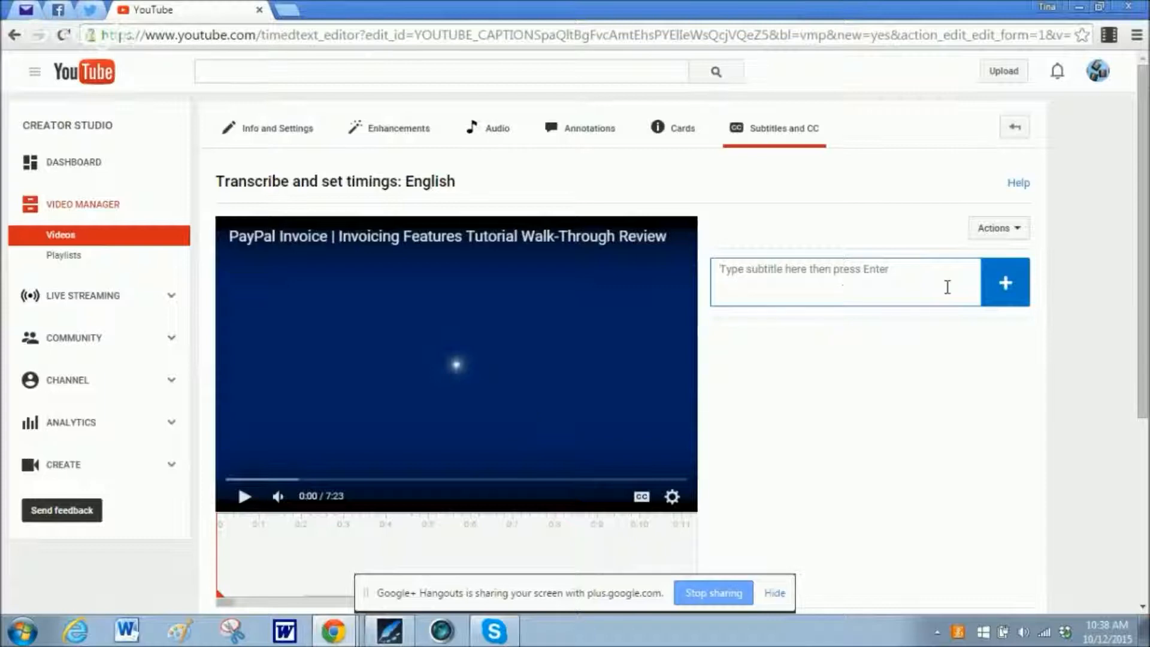
click(1012, 300)
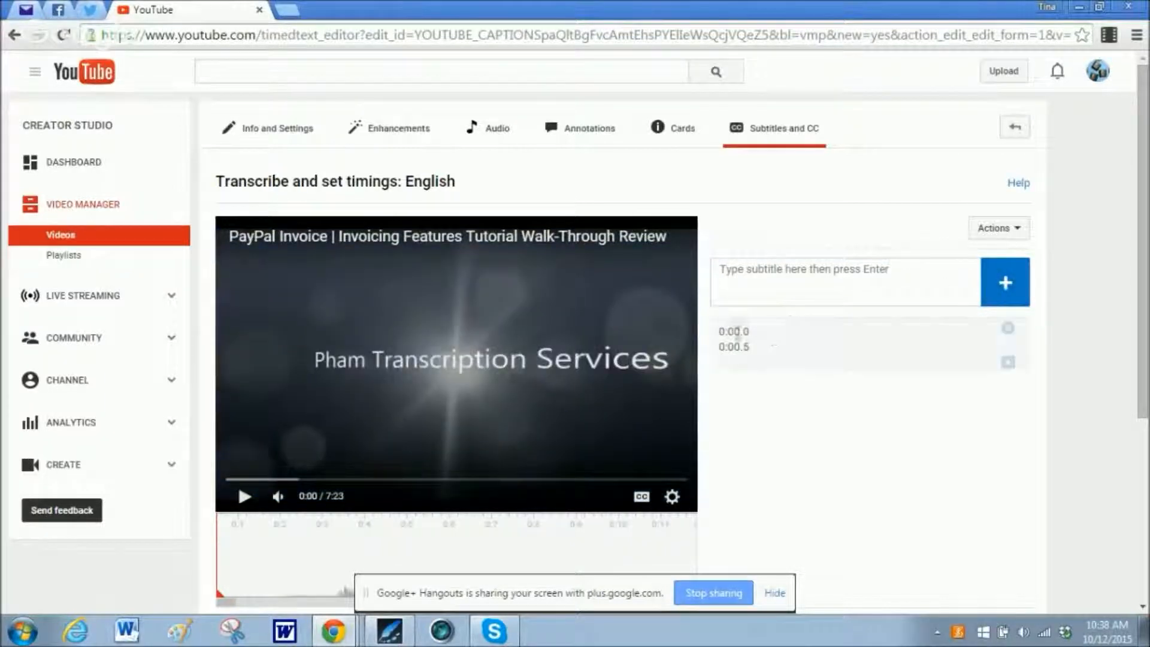
click(802, 353)
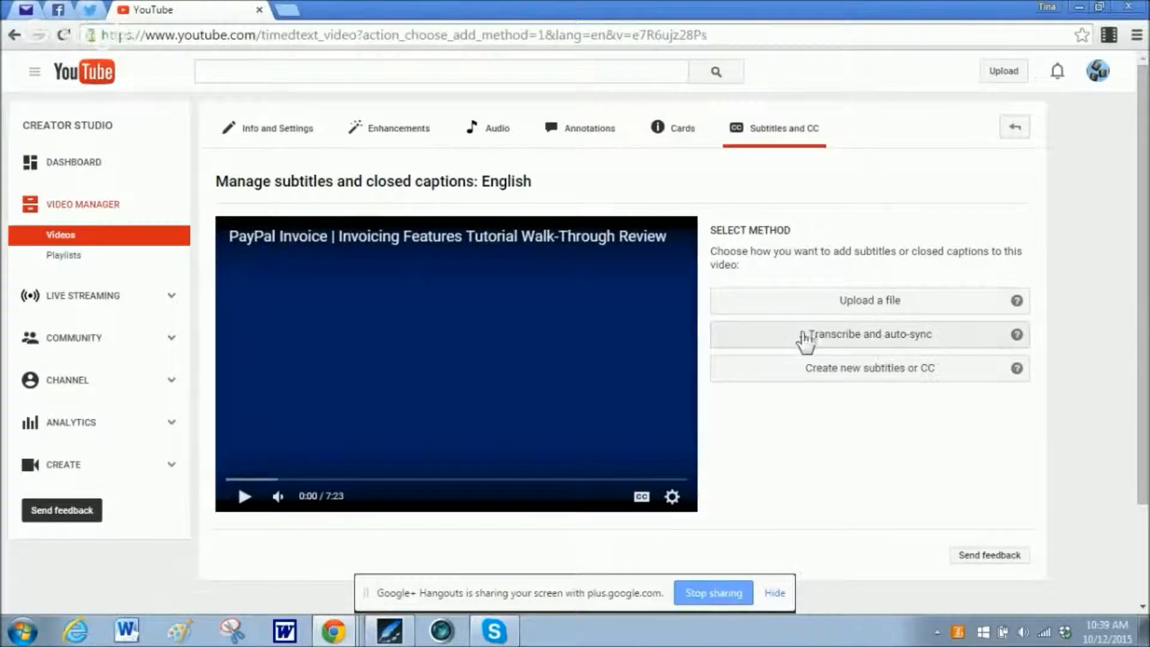
View the empty transcript editor of the Transcribe and auto-sync method and exit back to the method choices.
click(817, 339)
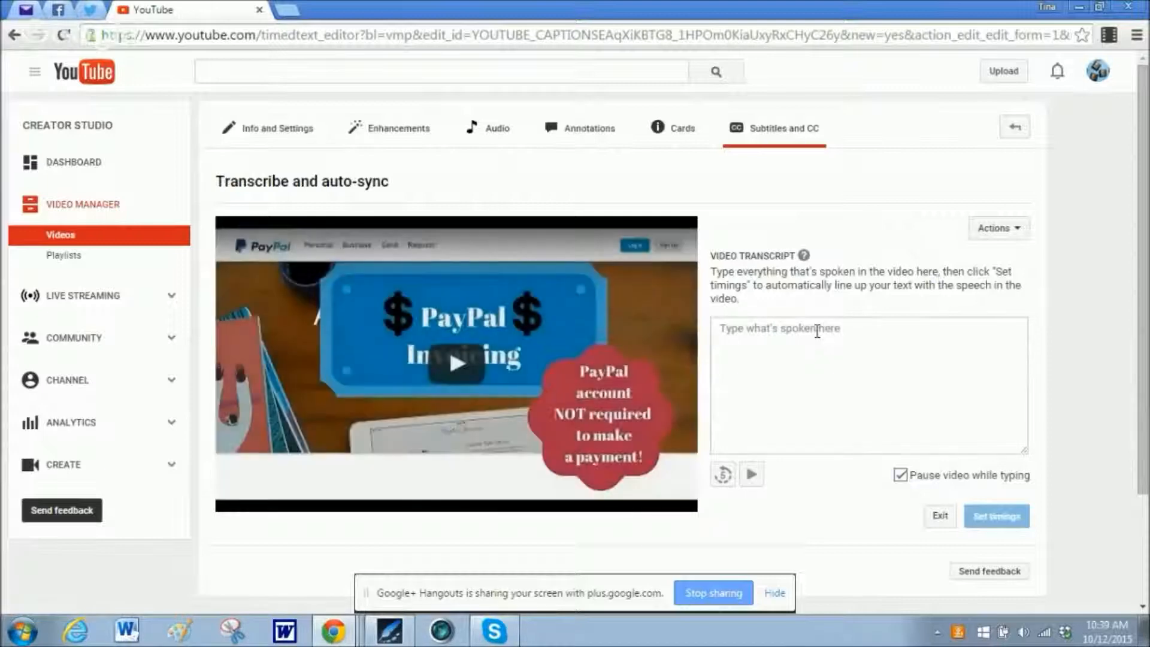
click(816, 329)
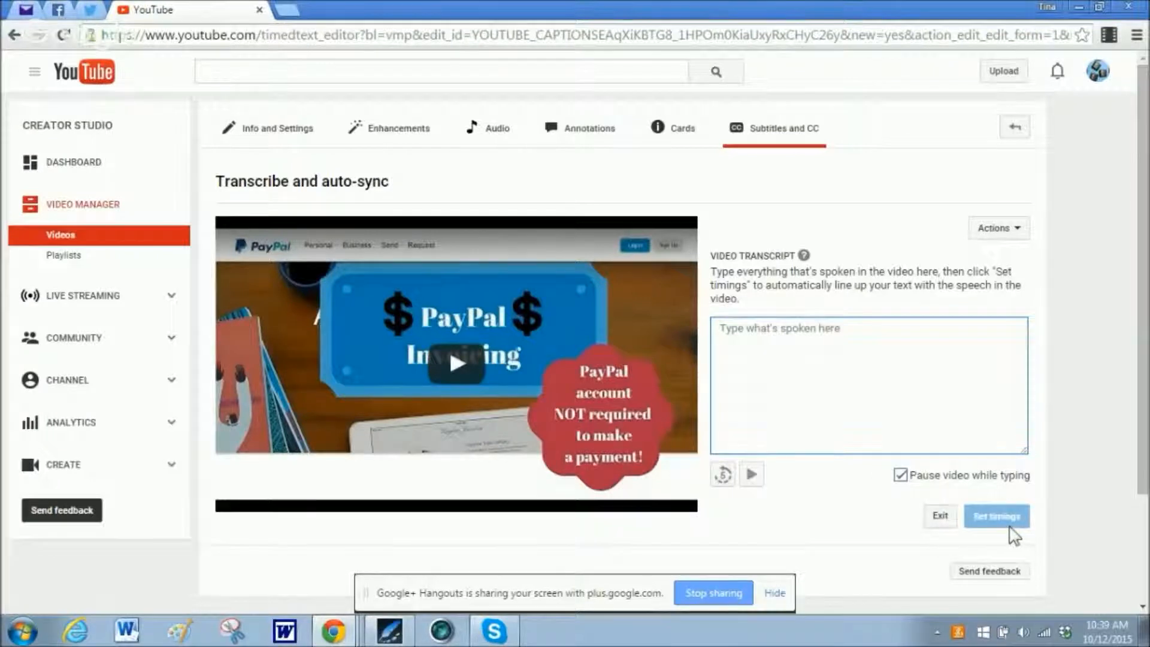
click(940, 515)
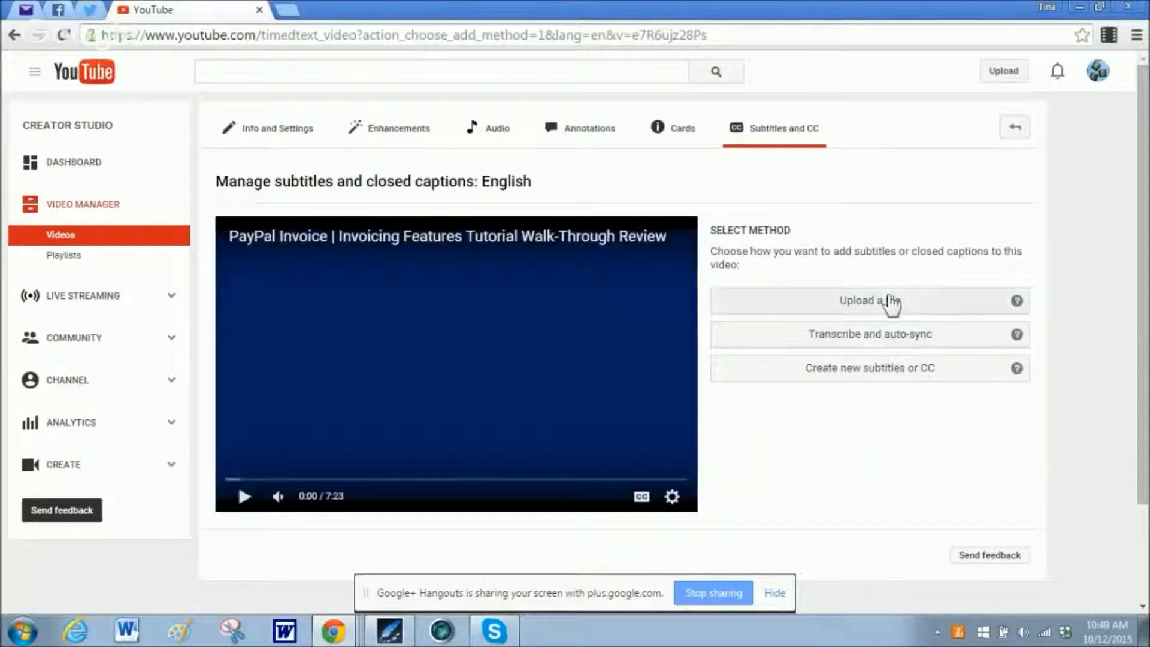
Upload the file PayPal Invoicing transcript.txt as a Transcript for the English subtitles.
click(885, 305)
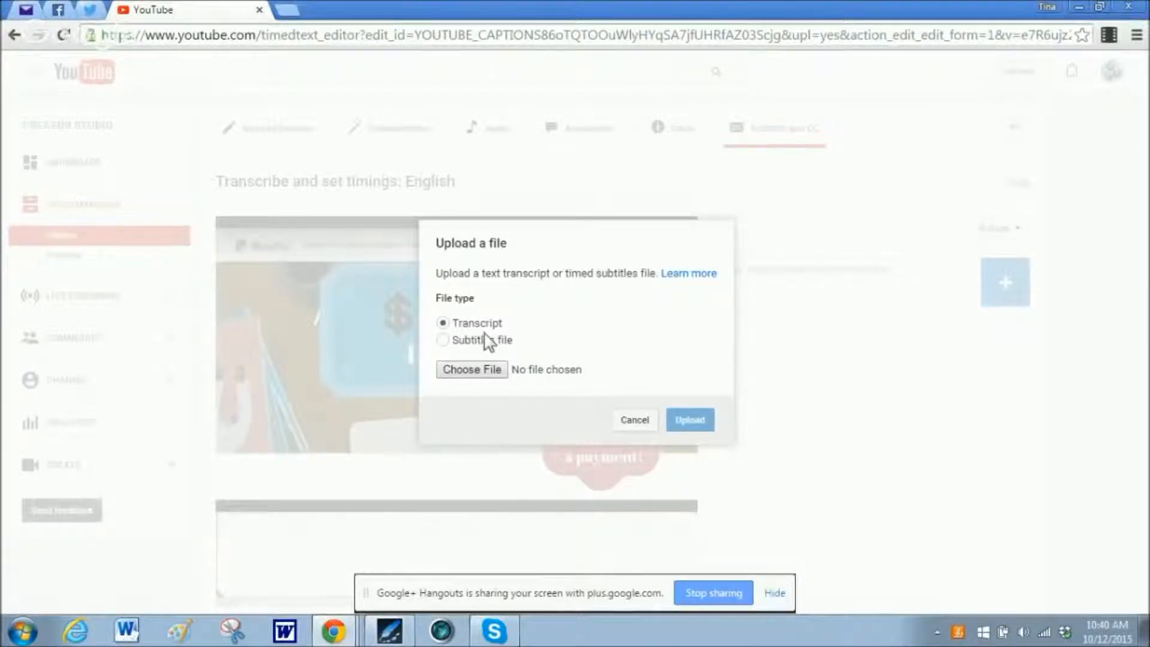
click(478, 370)
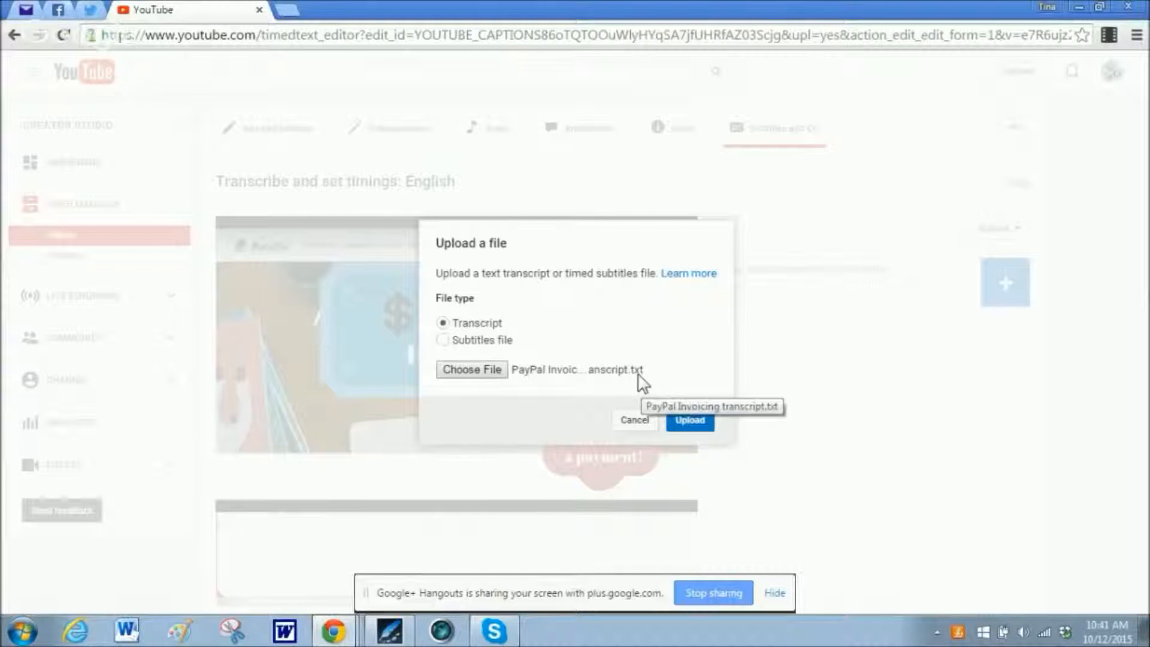
click(687, 421)
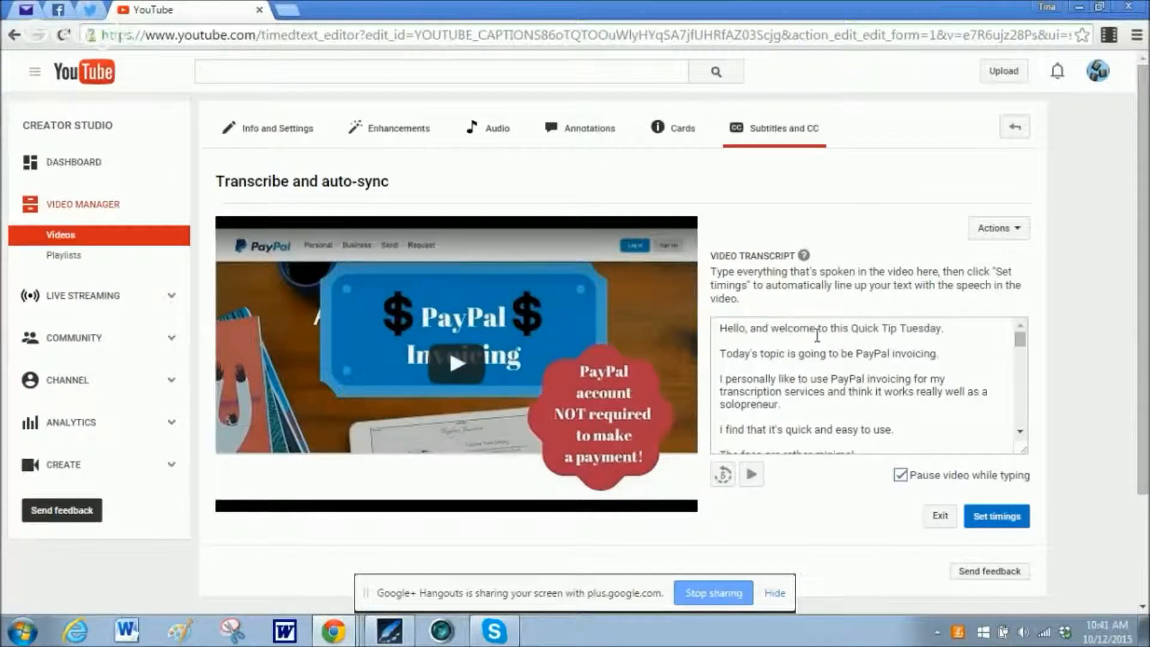
Review the text and line breaks of the uploaded transcript and set its timings against the video's speech.
scroll(811, 330, down, 8)
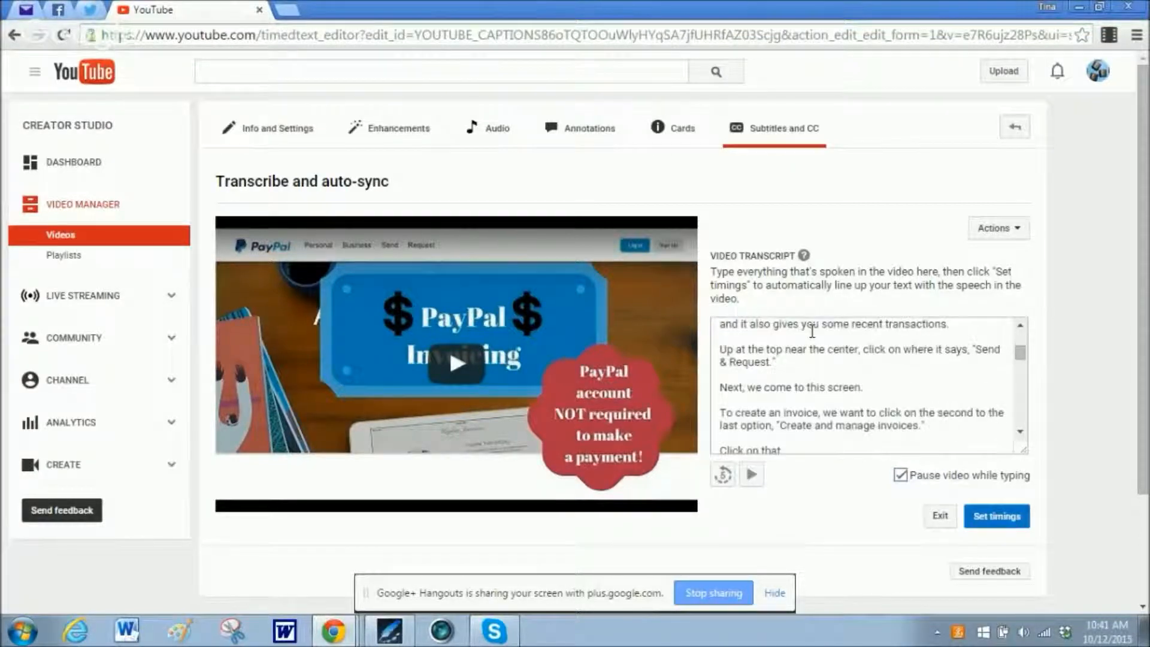
scroll(812, 331, up, 10)
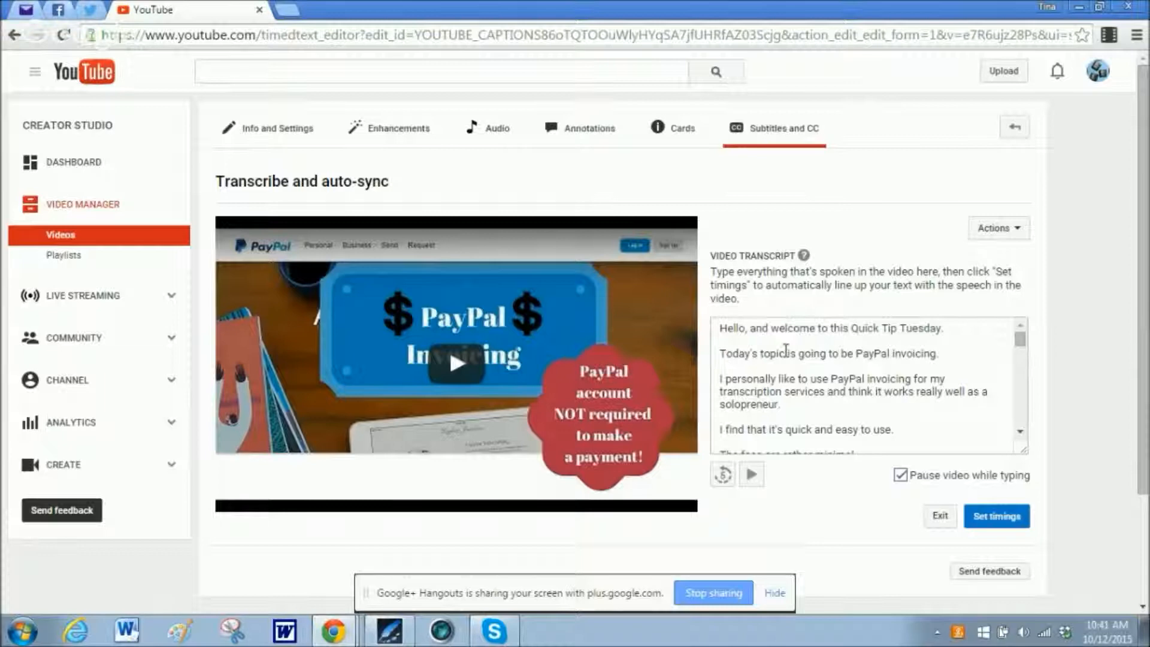
scroll(785, 351, down, 3)
scroll(785, 351, down, 5)
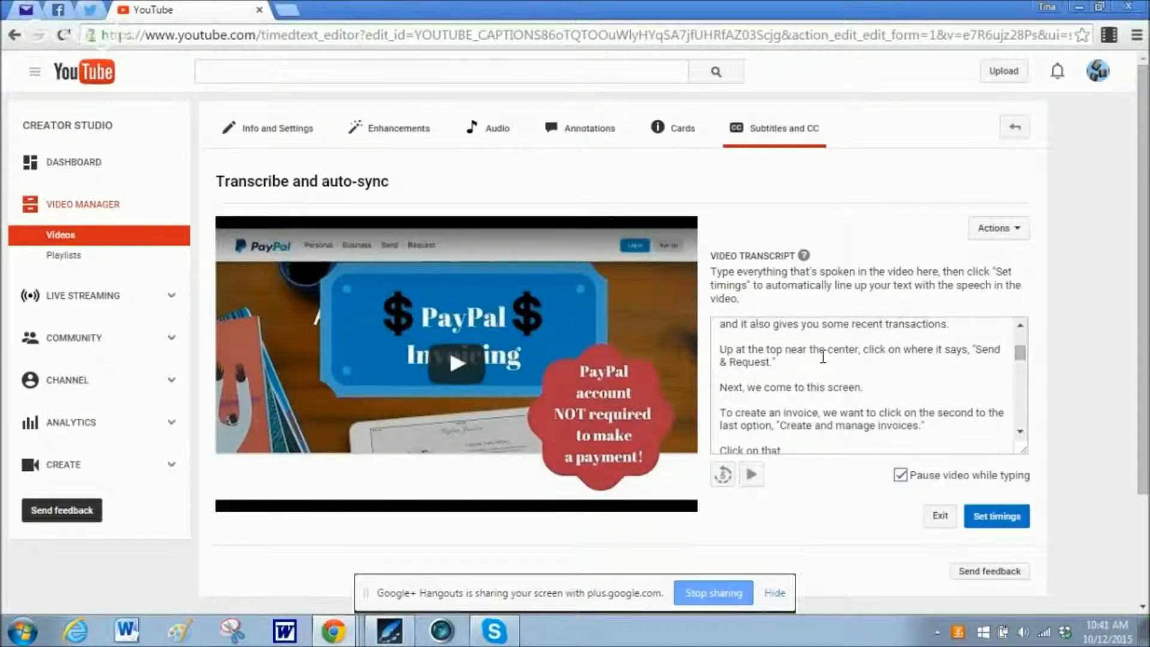
scroll(823, 357, down, 15)
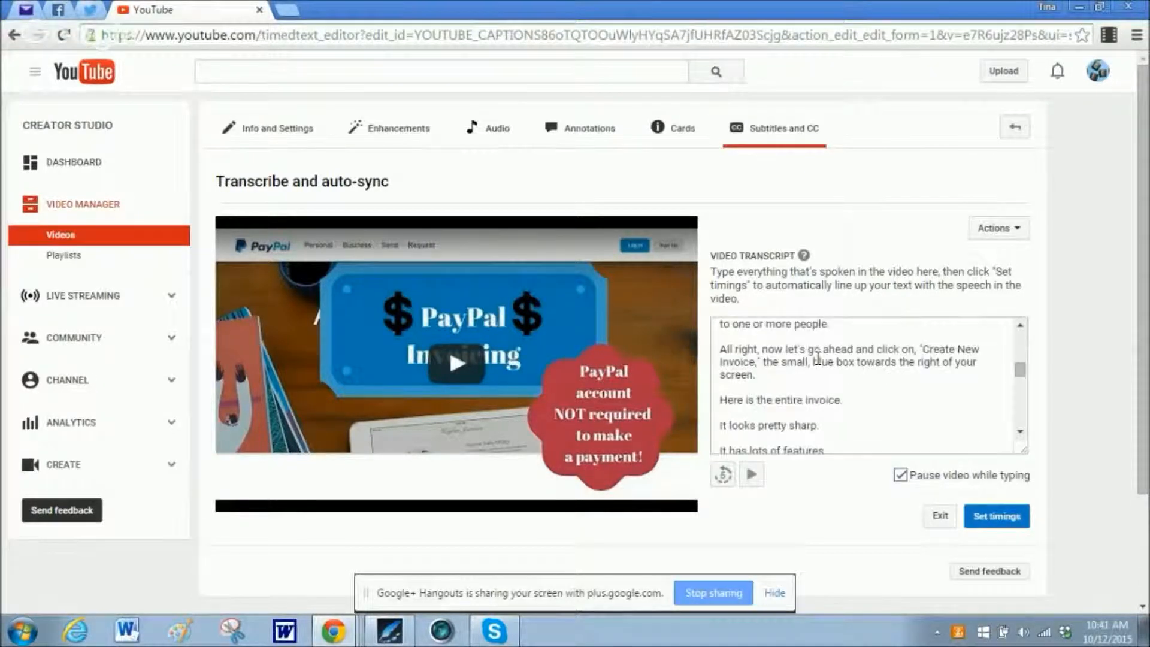
scroll(819, 359, down, 3)
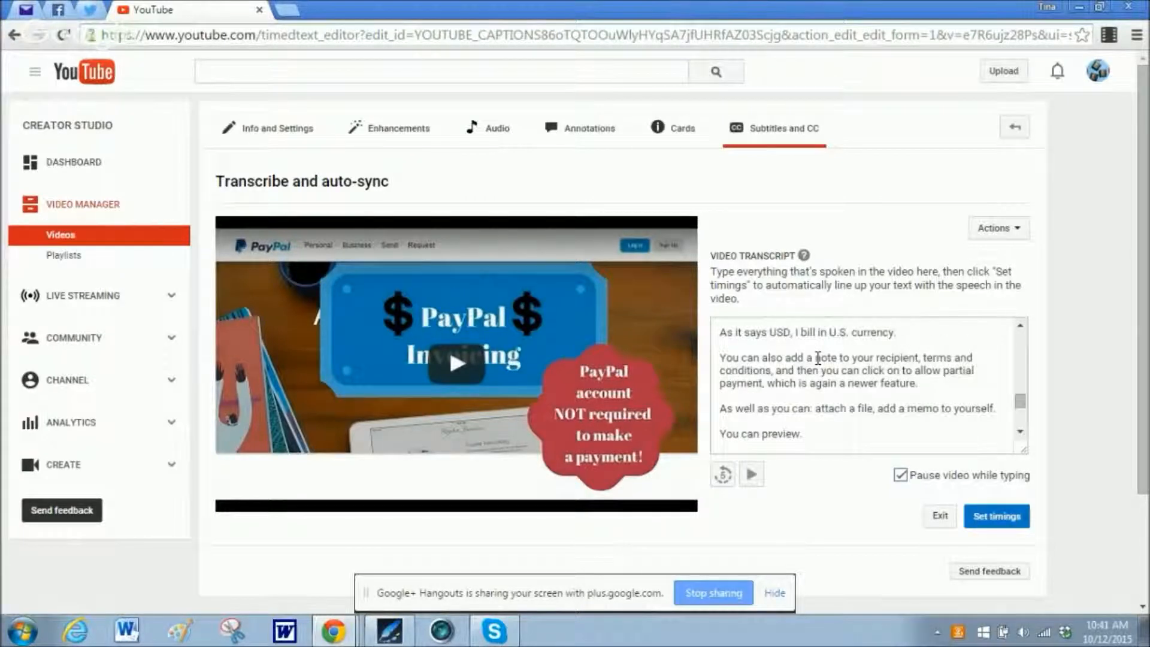
scroll(818, 358, up, 18)
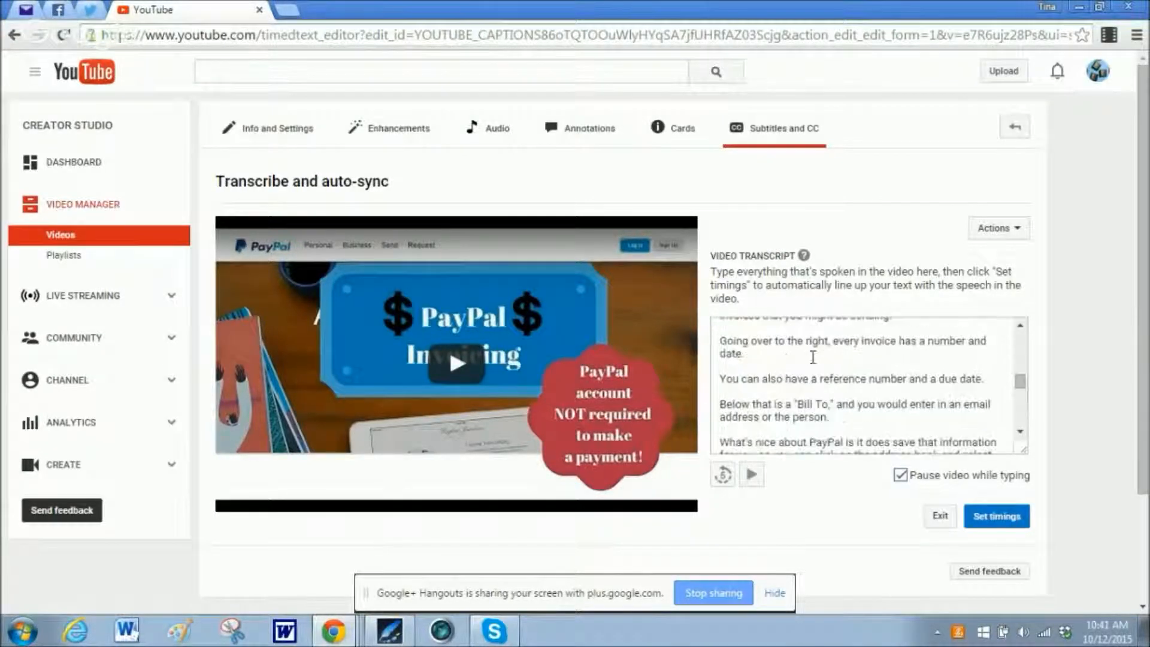
scroll(813, 357, up, 3)
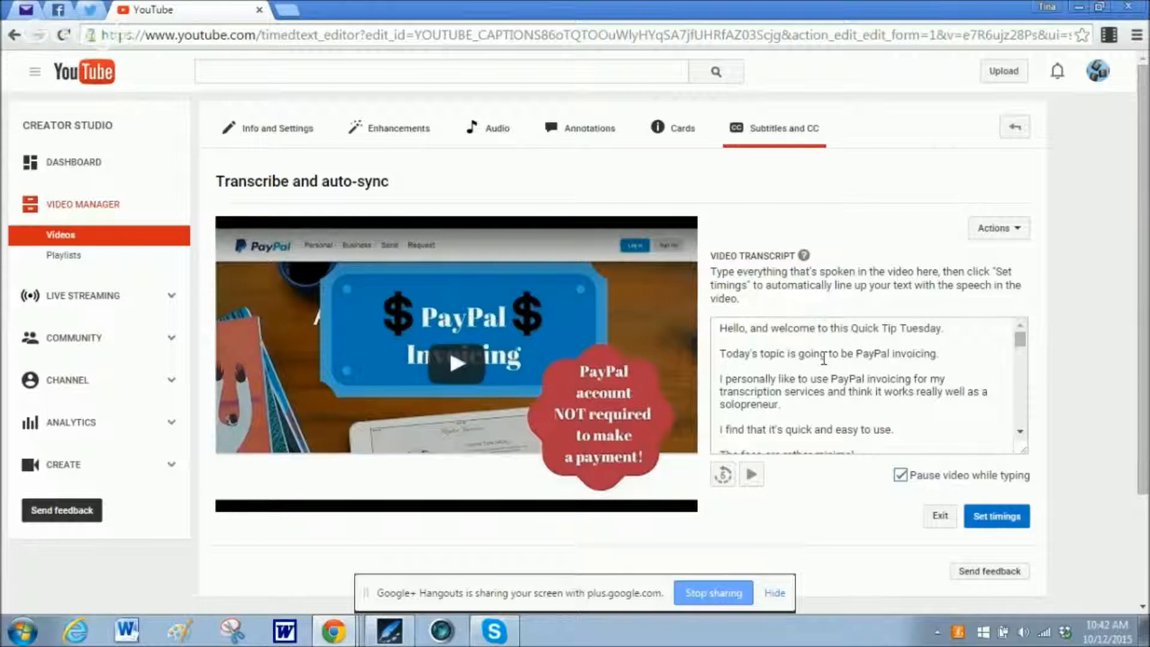
scroll(822, 354, down, 10)
scroll(815, 352, up, 8)
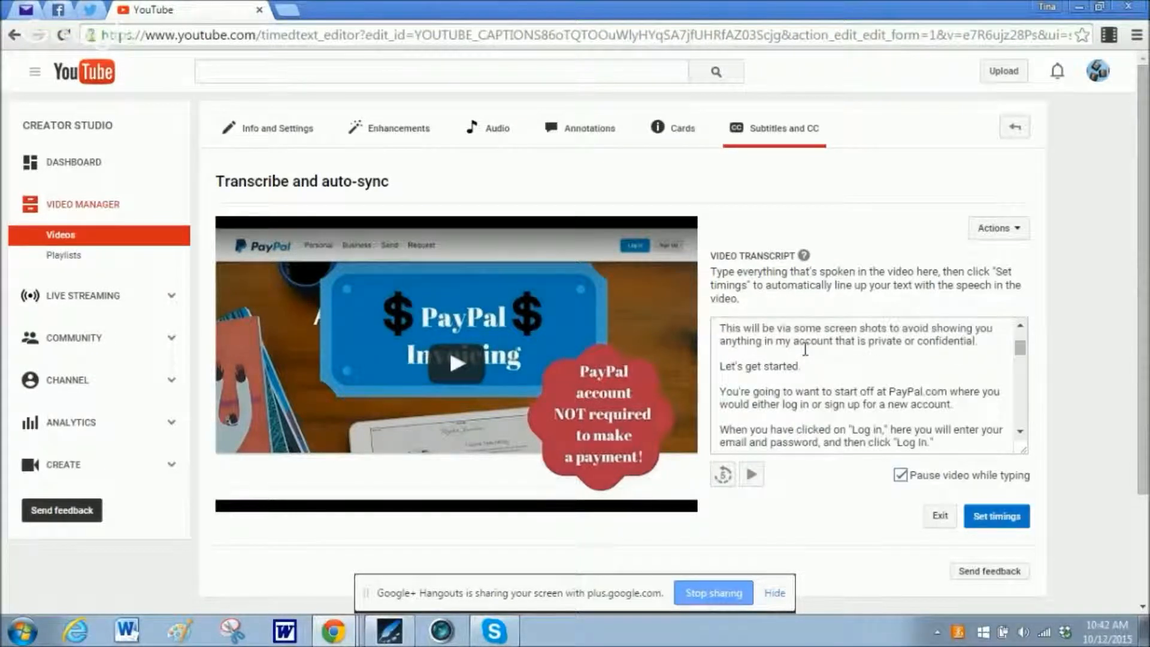
scroll(805, 350, down, 10)
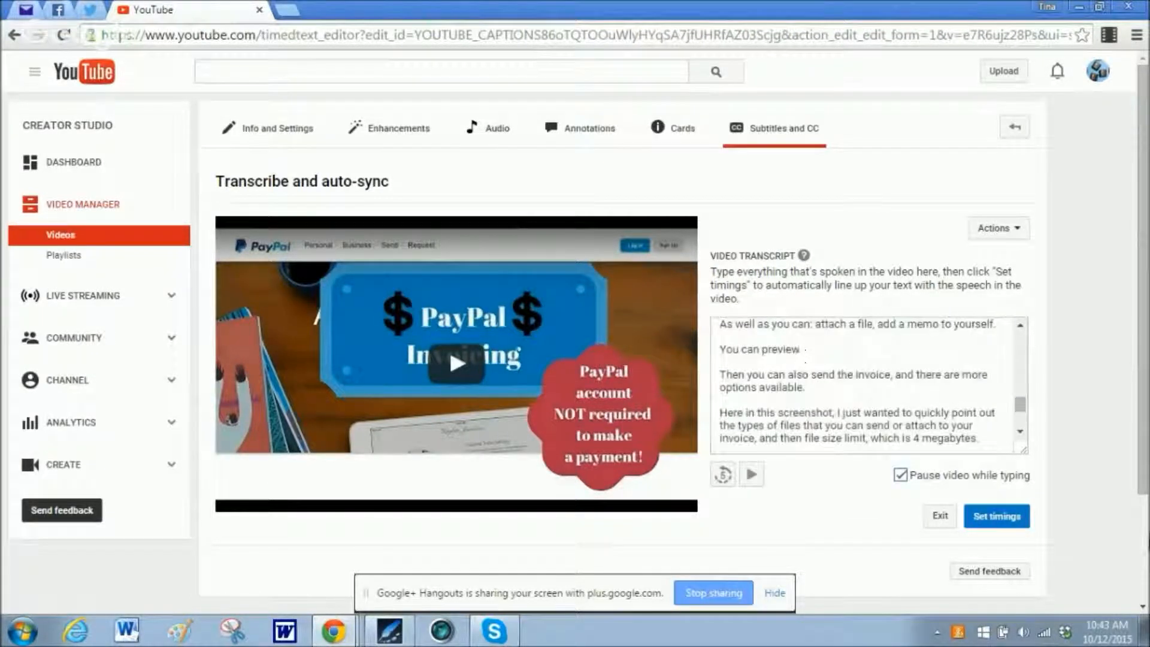
click(1007, 516)
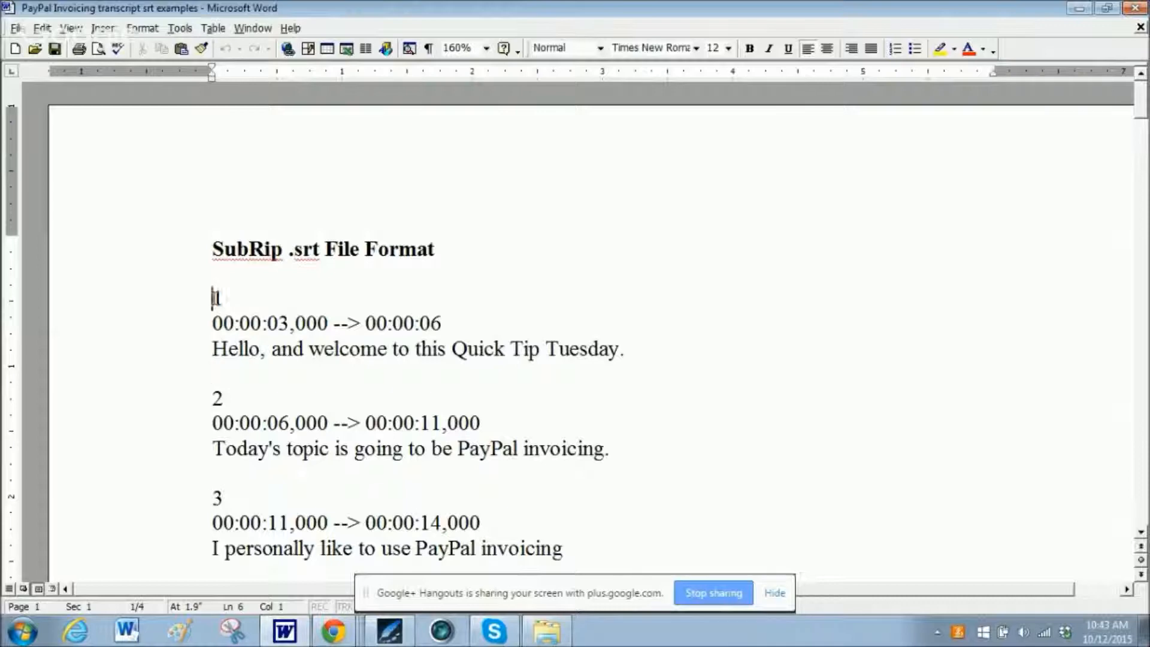
In the Word document of PayPal Invoicing transcript srt examples, examine the sequence numbers of captions 1 to 3.
drag(213, 297, 235, 301)
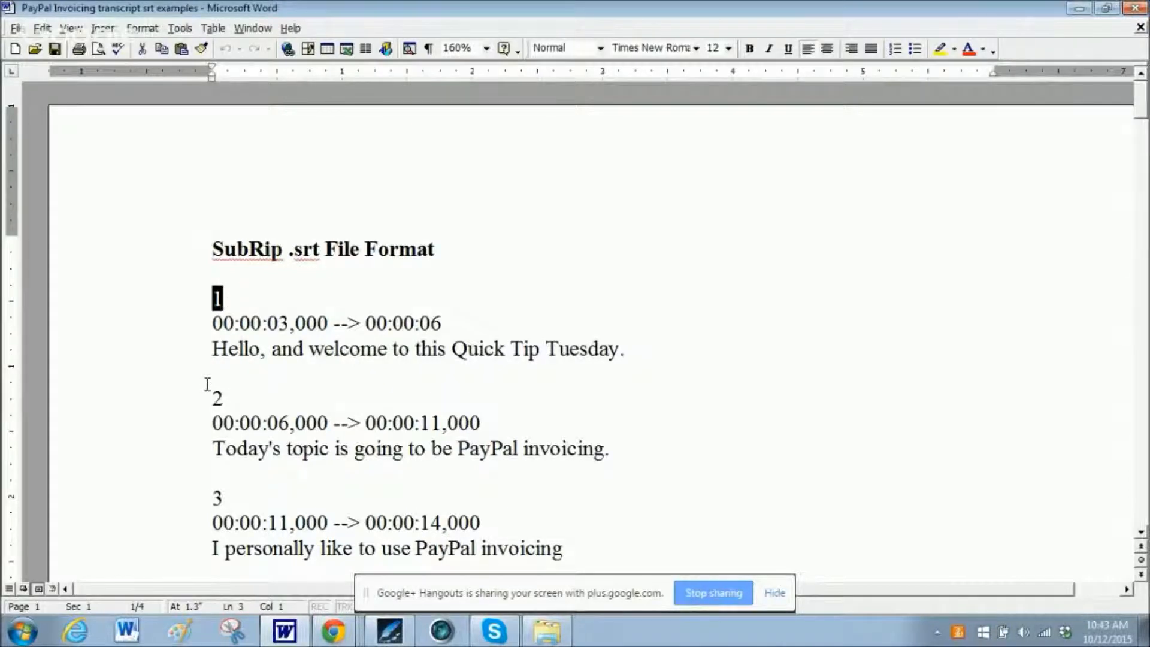
drag(211, 398, 234, 400)
drag(212, 497, 235, 500)
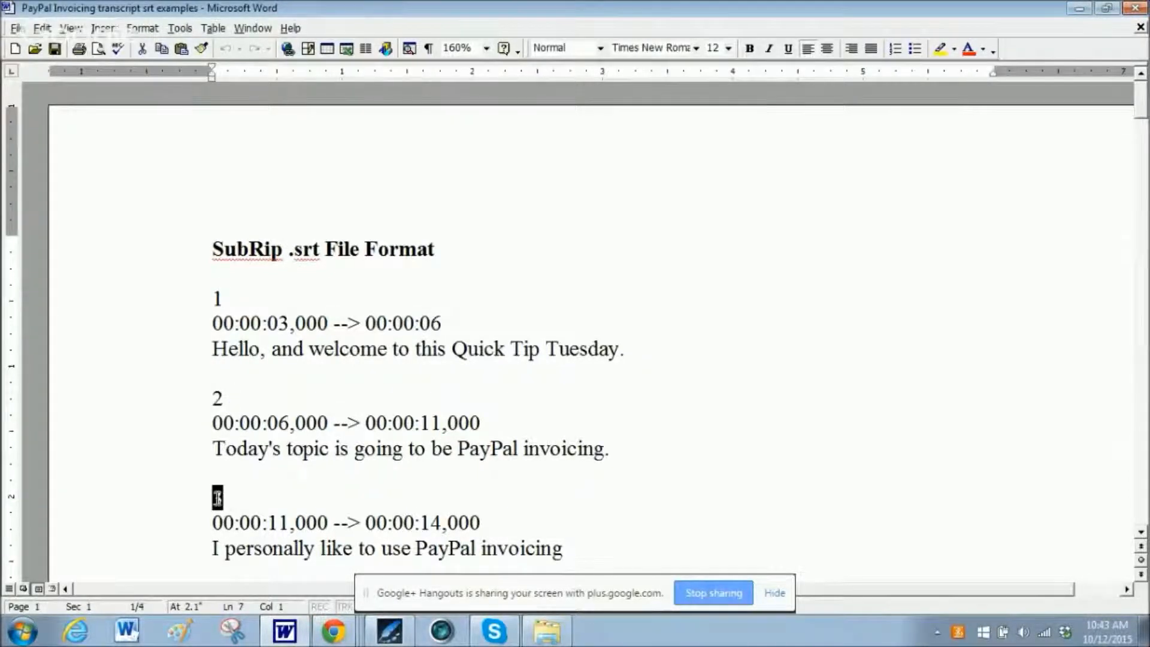
Examine the first SubRip caption's start time, arrow separator and end time, and the number line that begins caption 2.
click(250, 308)
drag(212, 324, 357, 329)
click(335, 325)
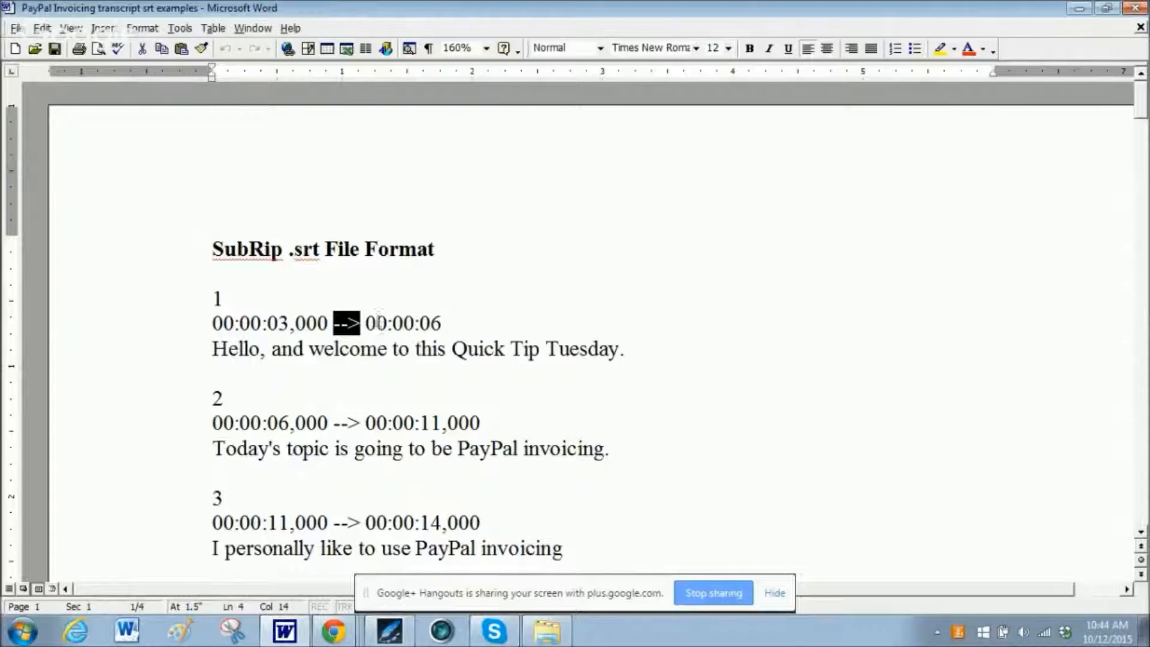
click(369, 322)
drag(370, 322, 442, 329)
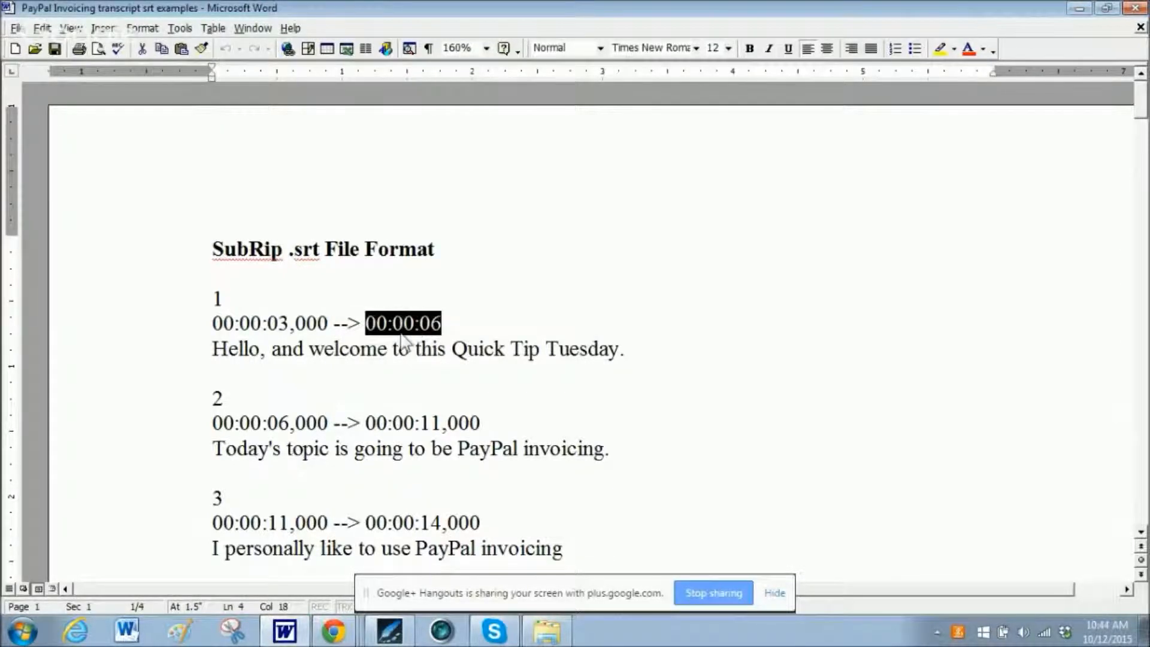
click(349, 305)
drag(214, 367, 232, 397)
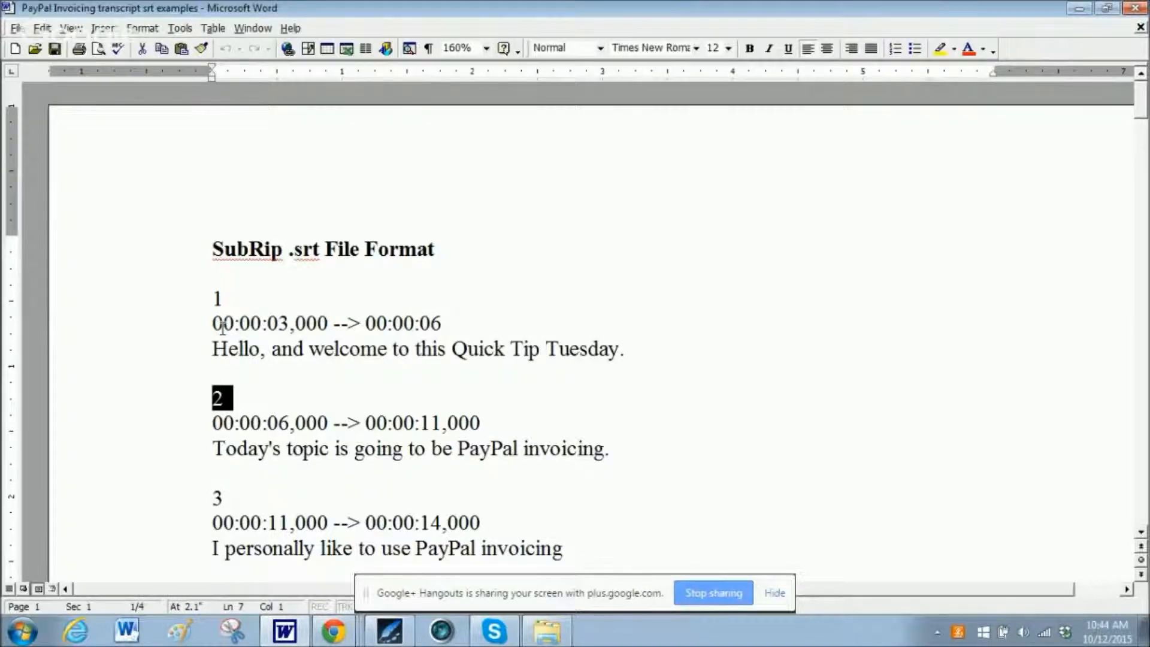
click(222, 325)
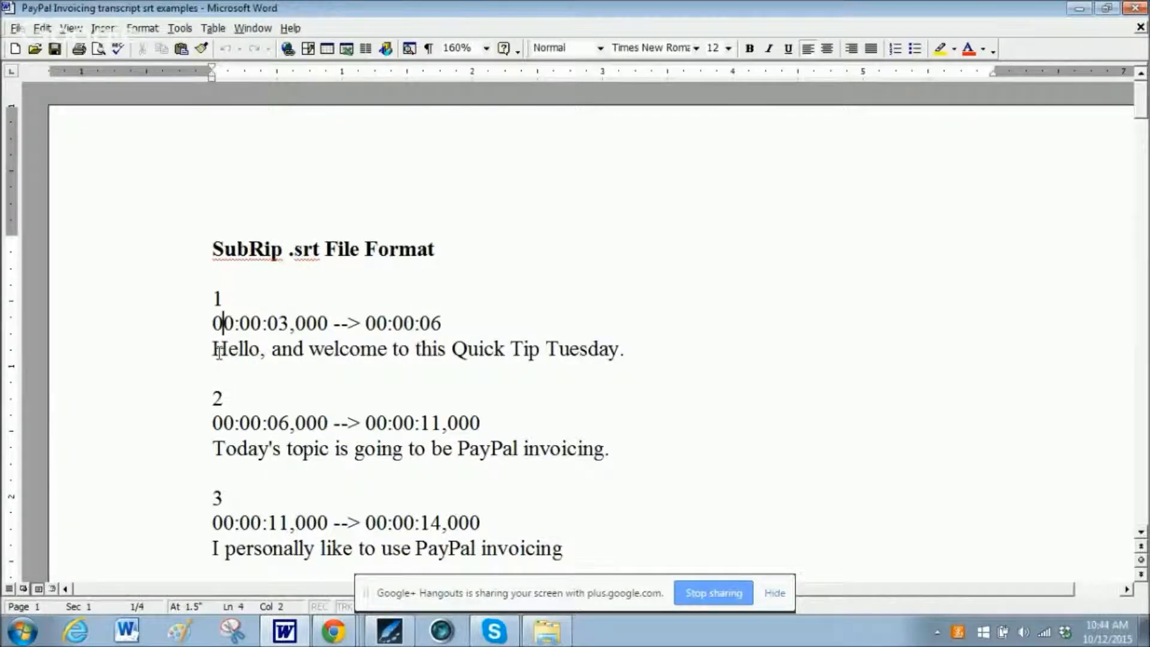
Examine the spoken text line under the first SubRip caption's time codes and how the following captions are laid out.
drag(212, 349, 630, 351)
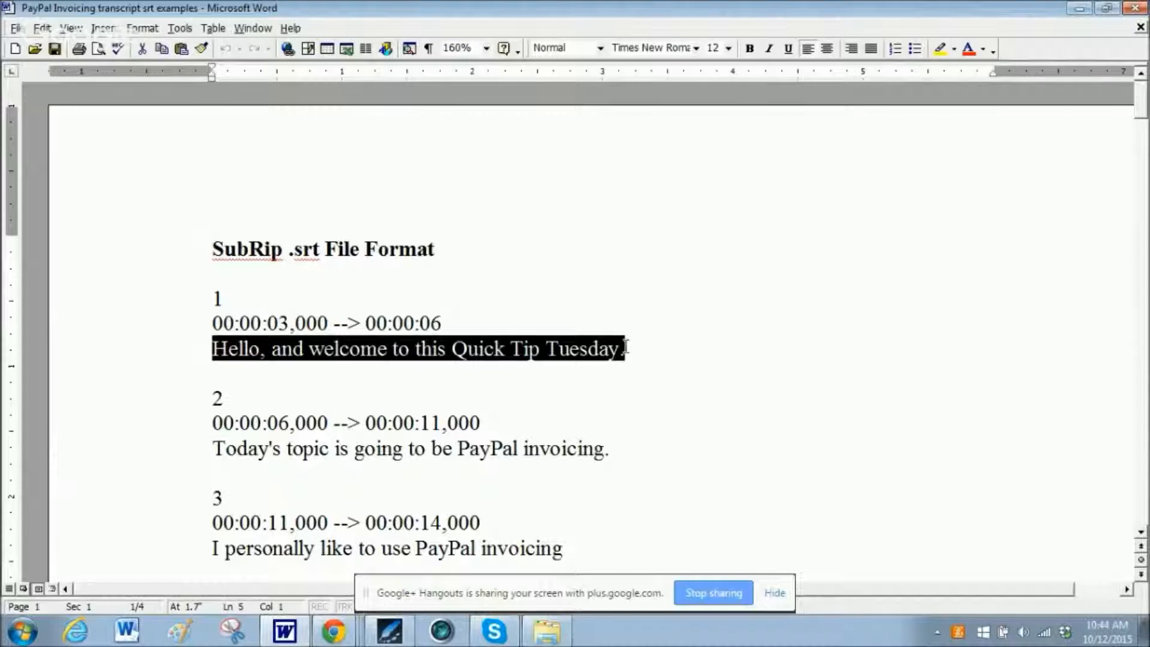
click(601, 349)
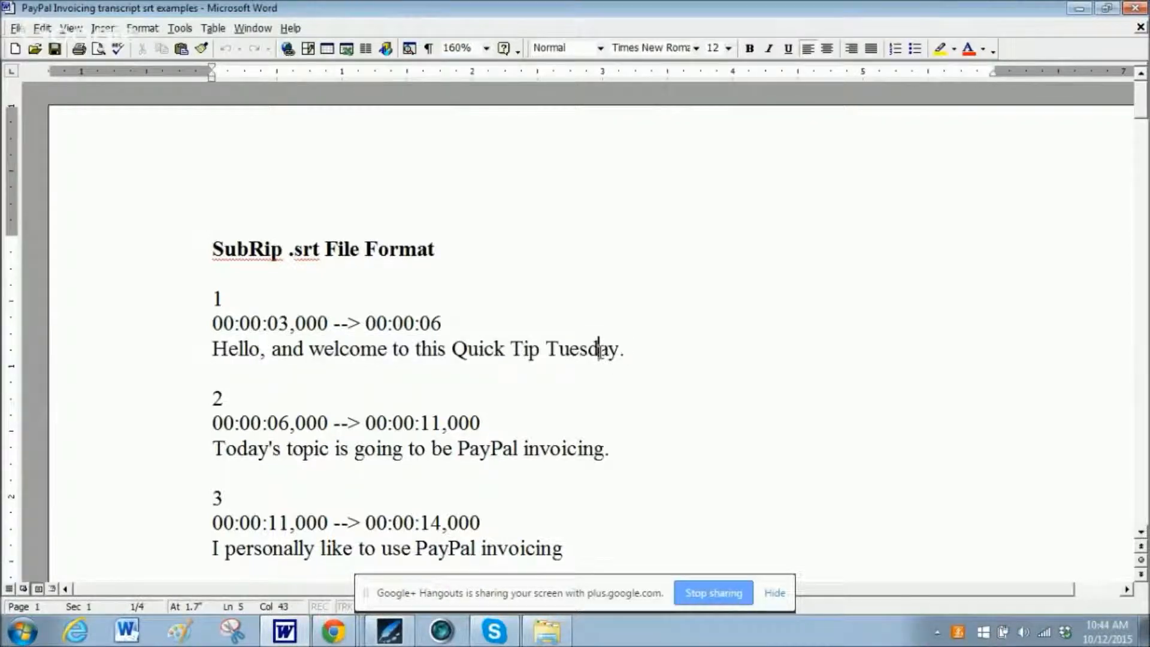
drag(623, 348, 242, 349)
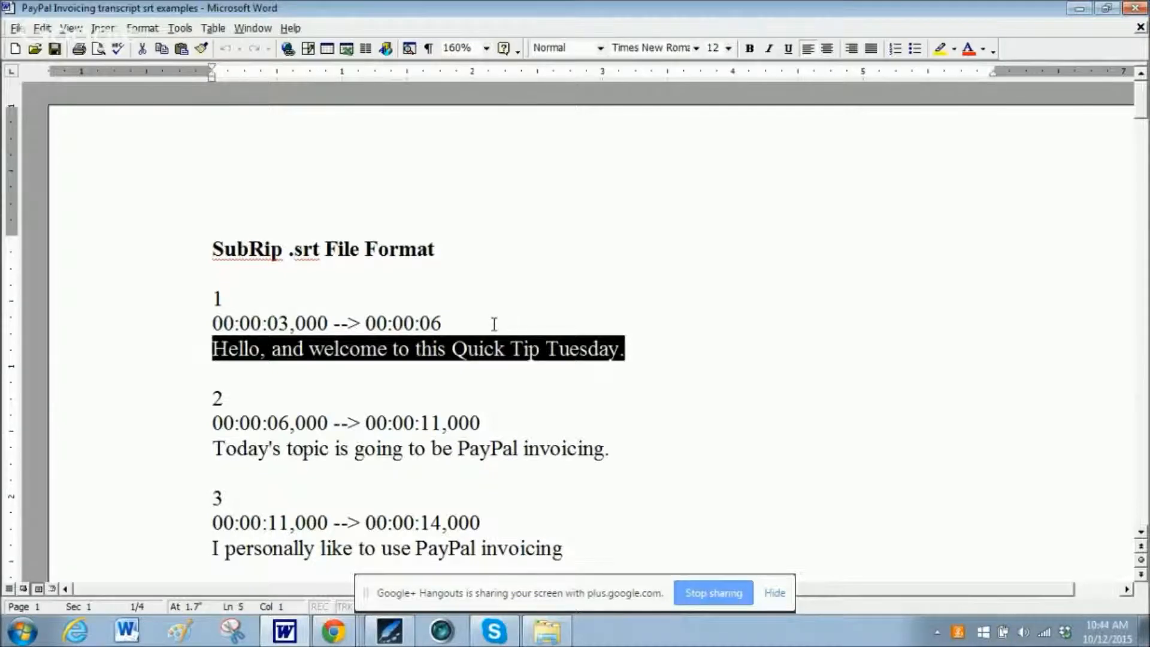
scroll(493, 325, down, 2)
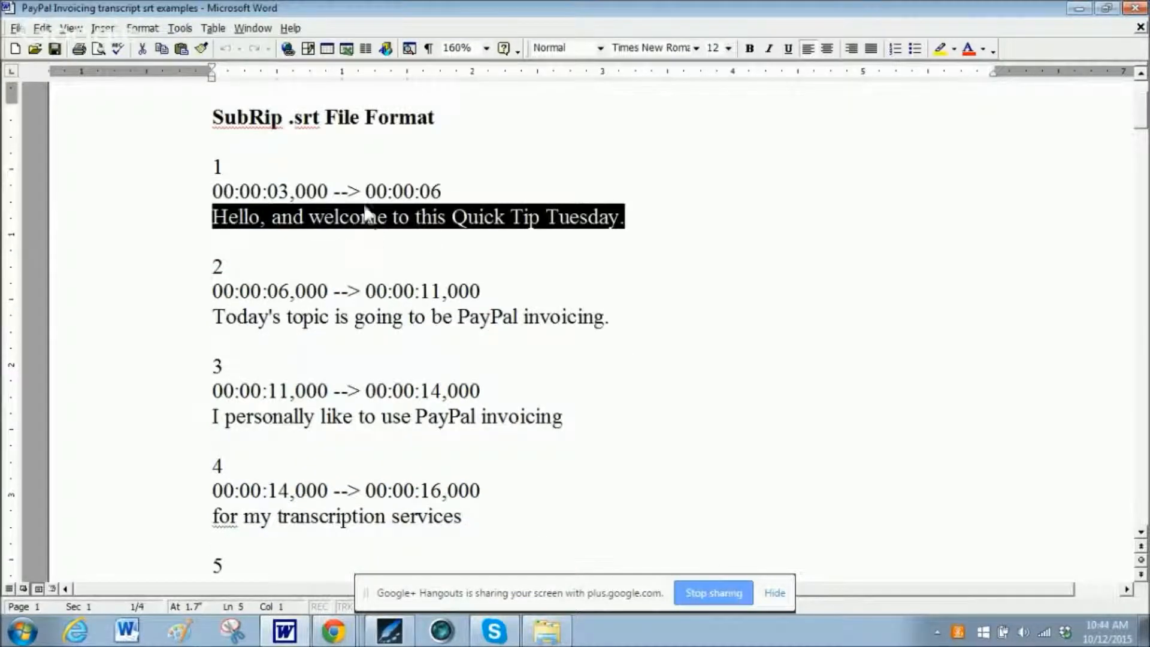
click(388, 217)
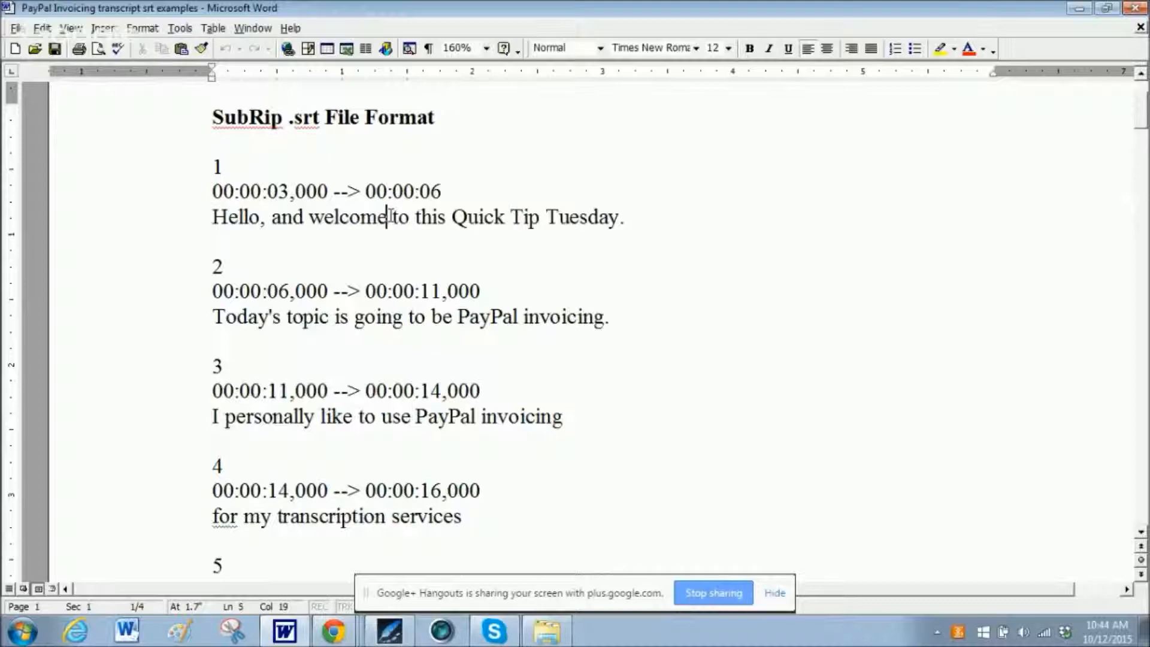
Examine the first SubRip caption's spoken line and the number, time code and text blocks of captions 1 to 3.
drag(216, 217, 628, 222)
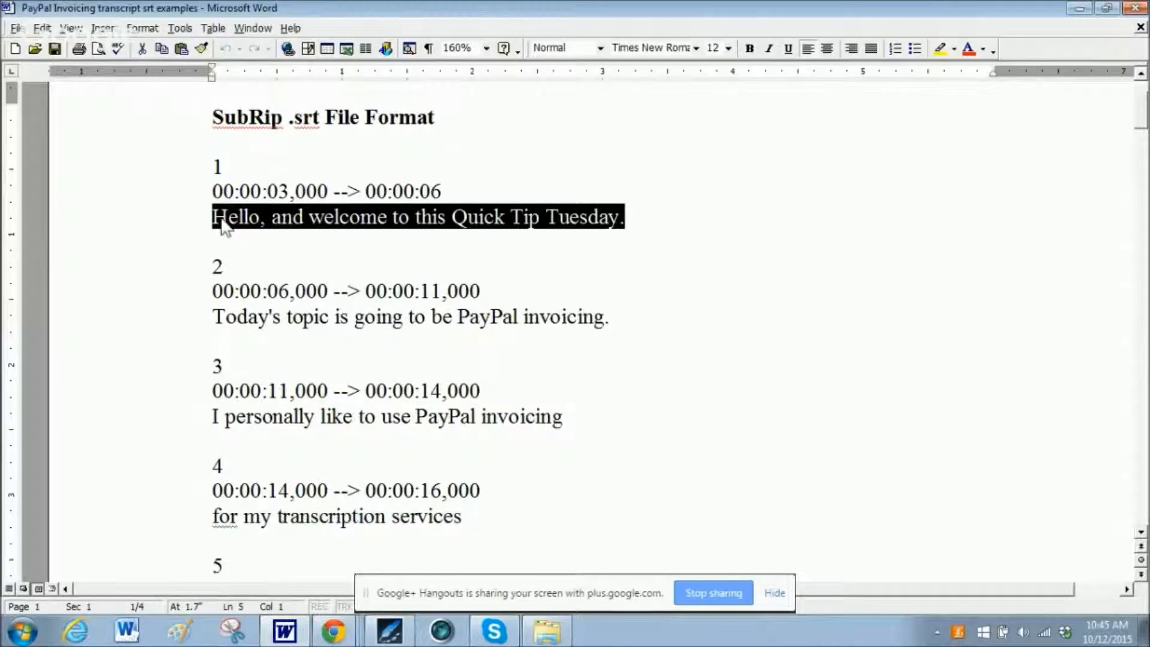
click(324, 217)
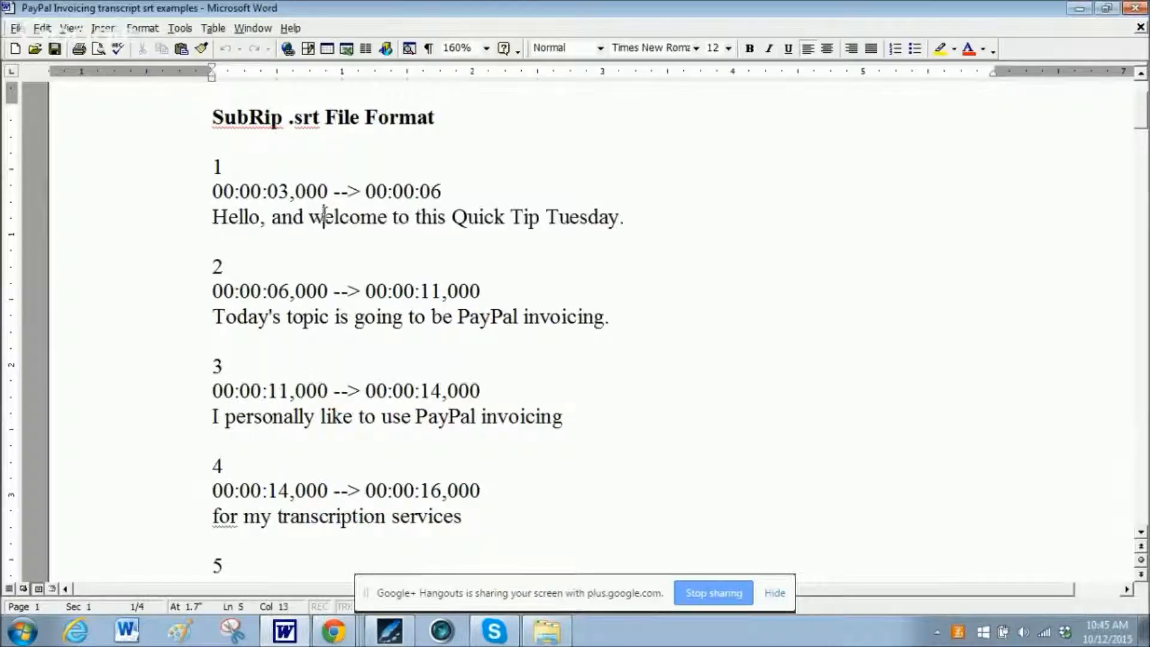
key(Up)
click(217, 163)
drag(212, 165, 548, 415)
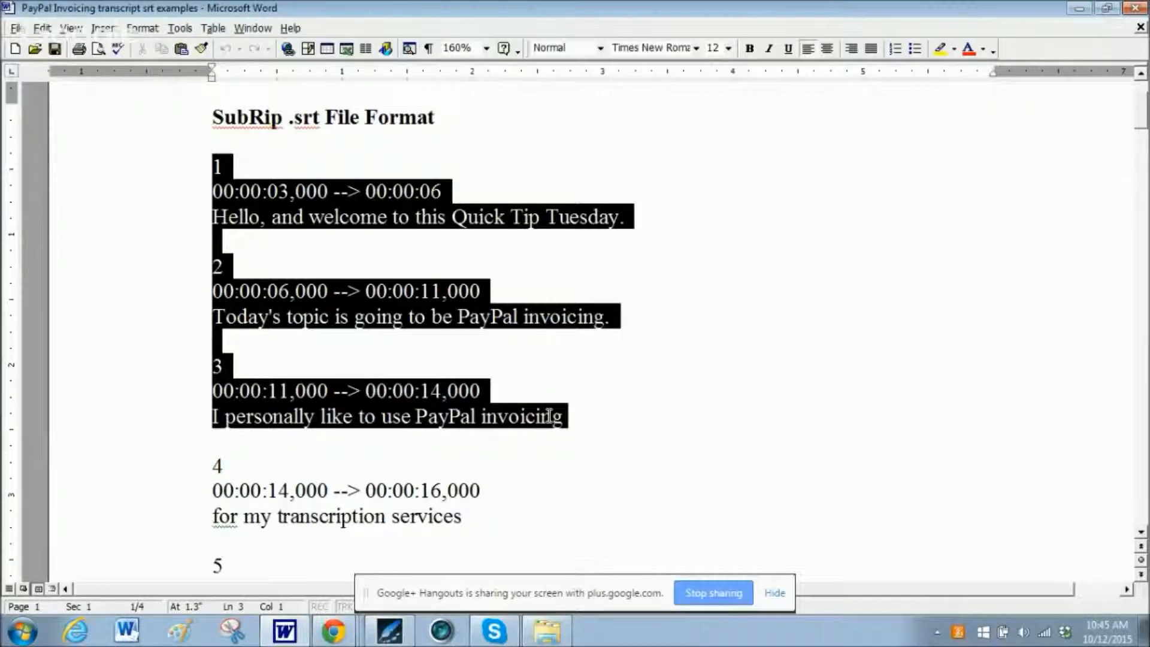
click(563, 394)
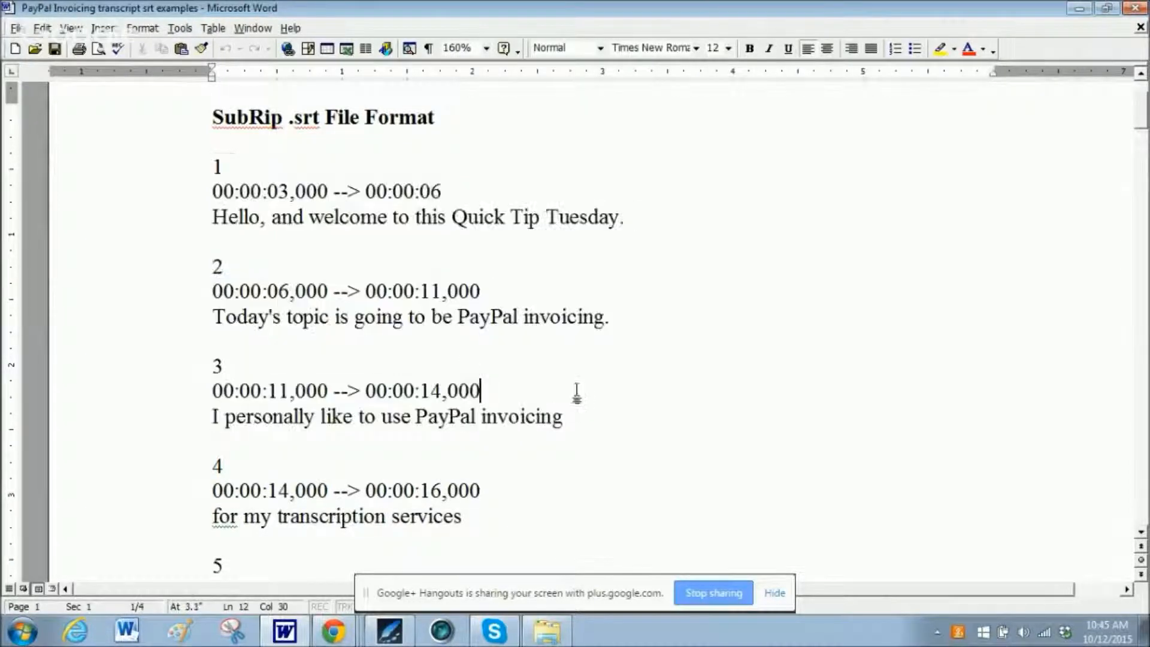
drag(570, 415, 213, 191)
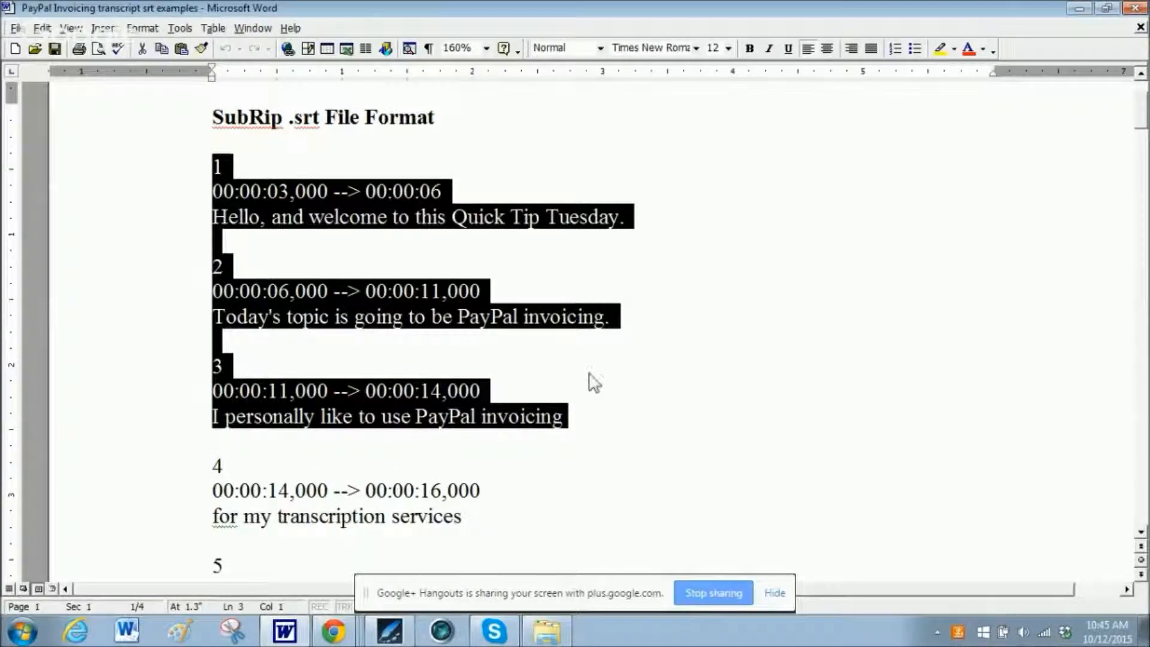
click(588, 369)
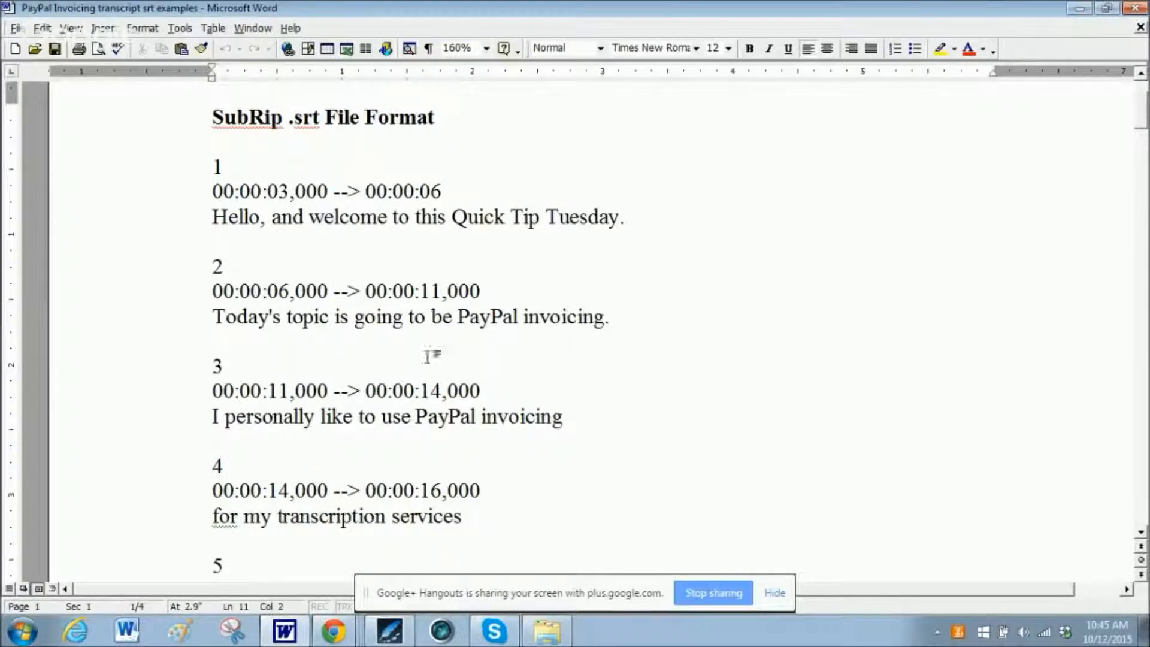
Examine the complete SubRip layout of captions 1 to 4, including the blank lines separating them.
drag(213, 166, 547, 509)
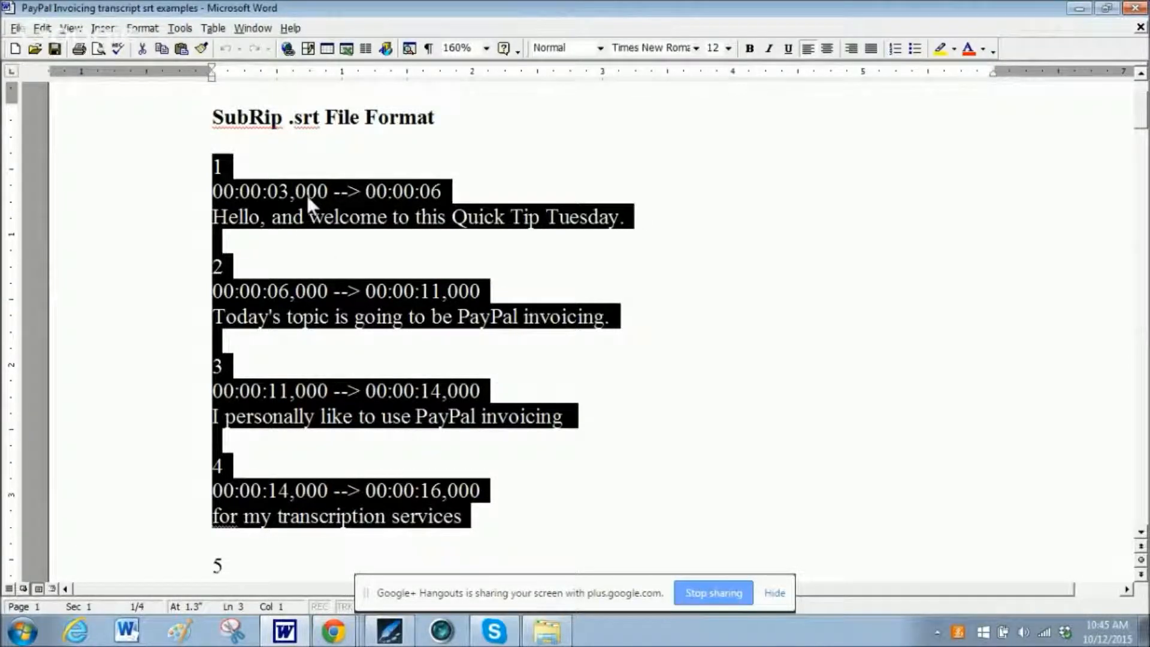
click(262, 196)
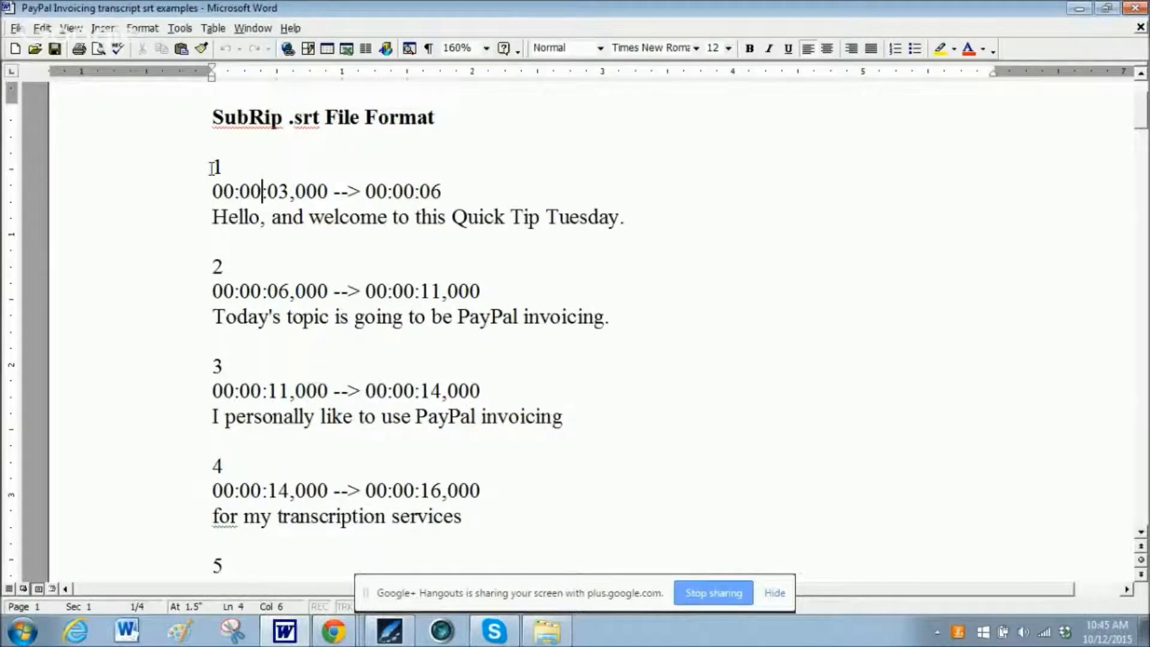
drag(212, 167, 405, 432)
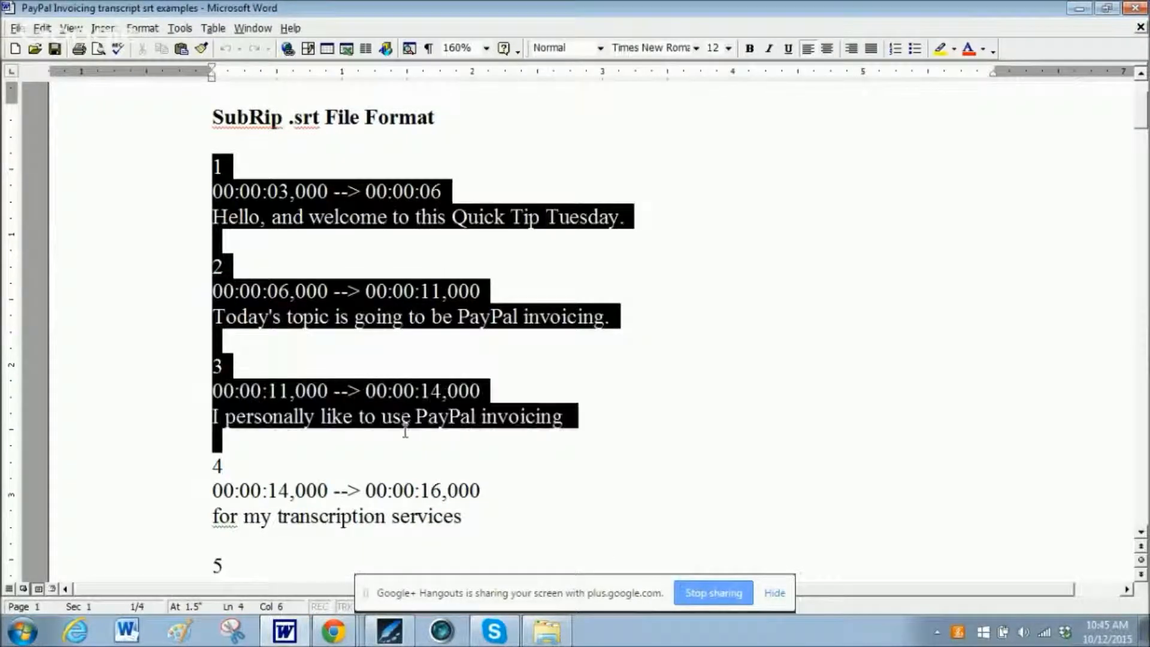
drag(524, 447, 512, 514)
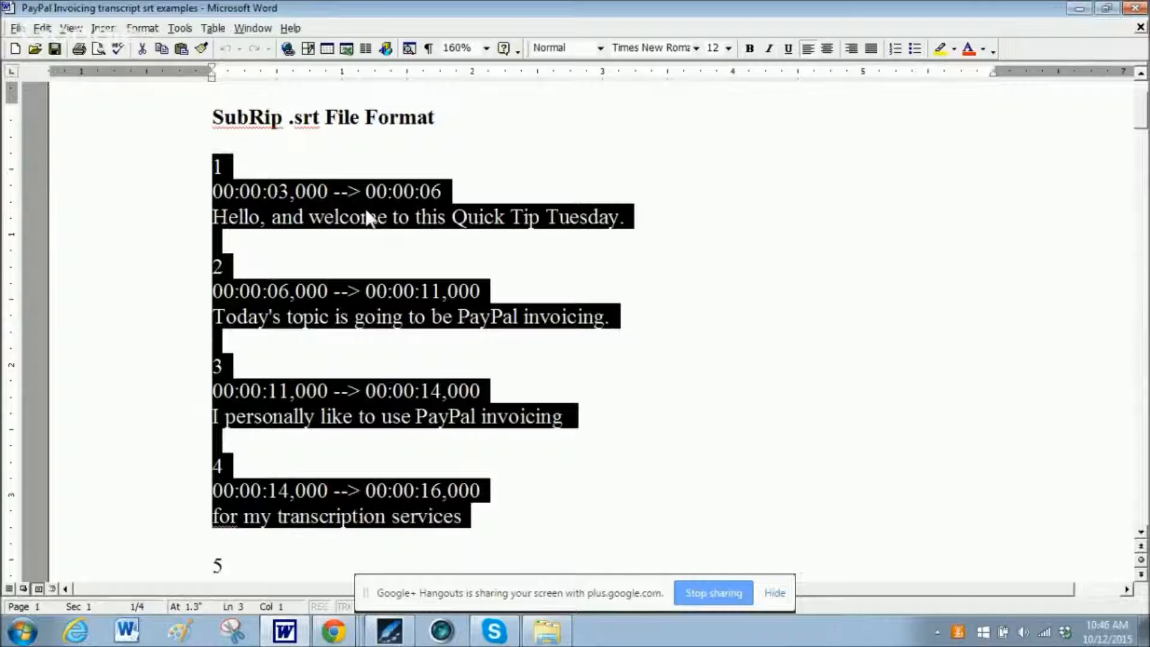
click(546, 257)
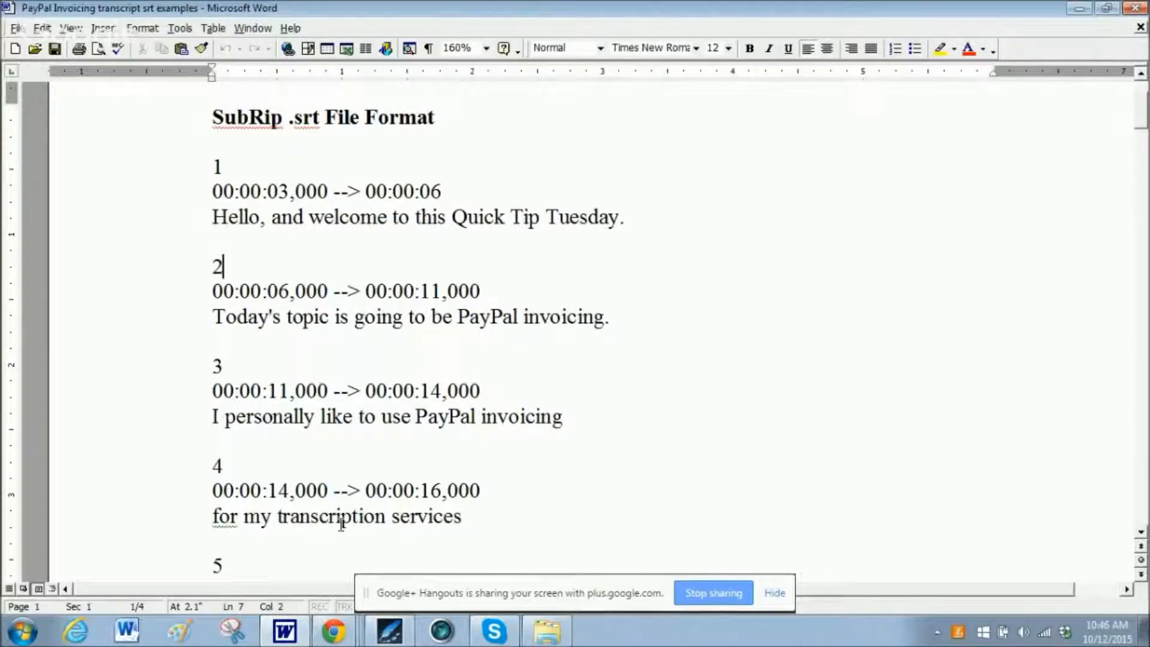
Switch to YouTube in Chrome, reload the subtitles page and open the English caption draft.
key(alt+Tab)
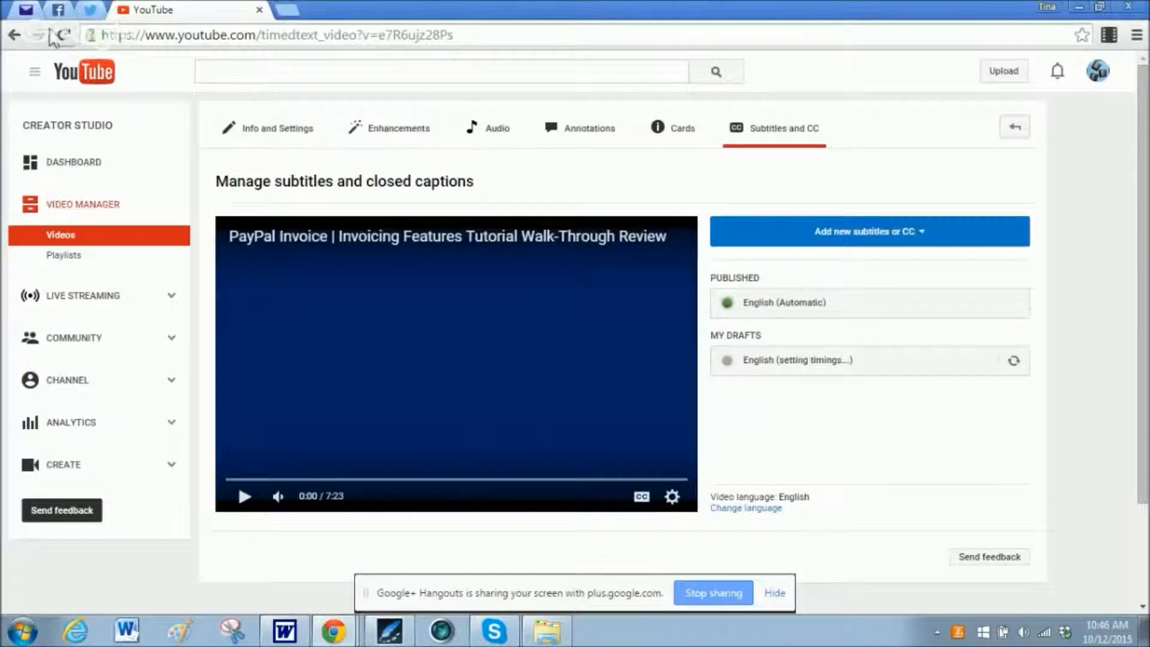
click(63, 35)
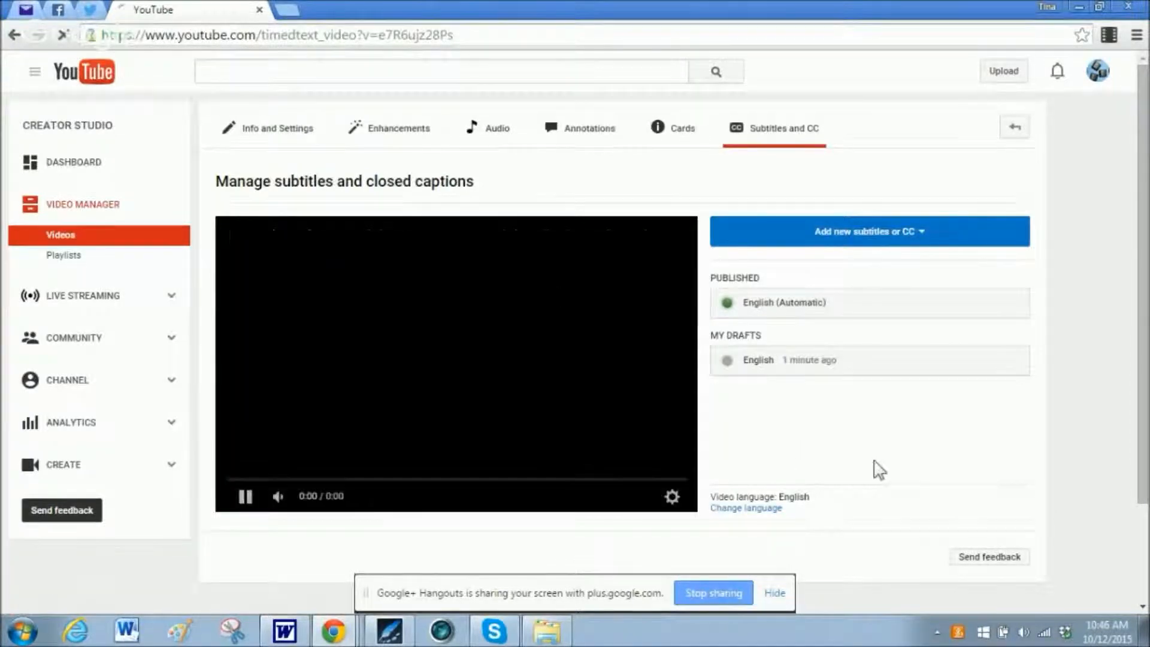
scroll(829, 293, down, 2)
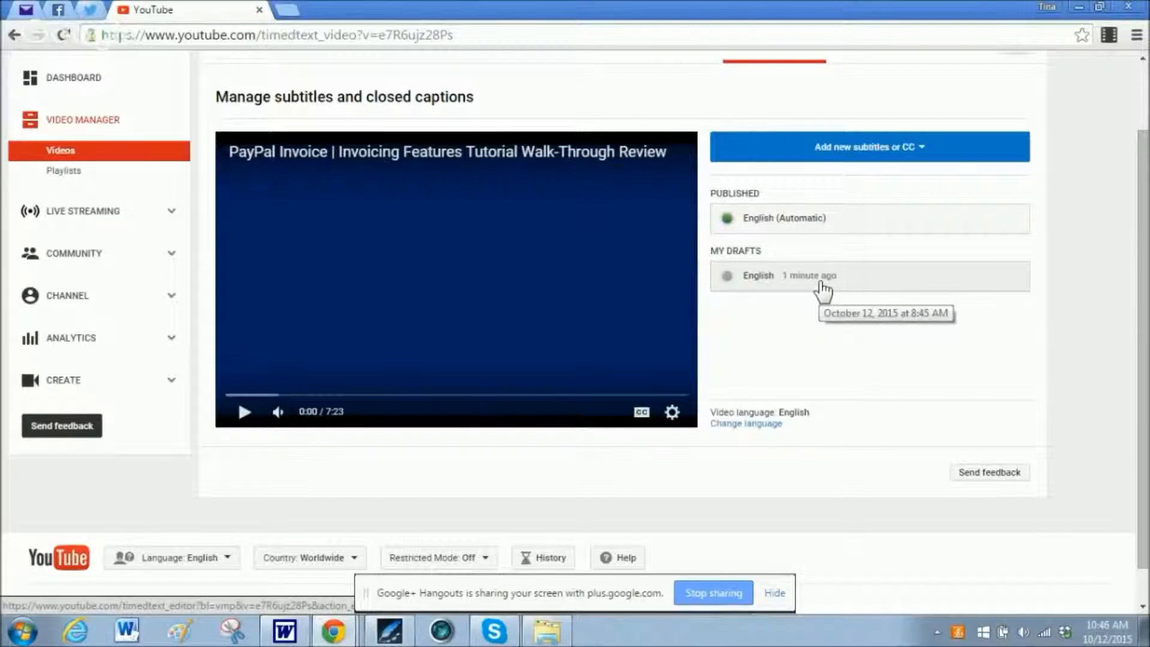
click(822, 286)
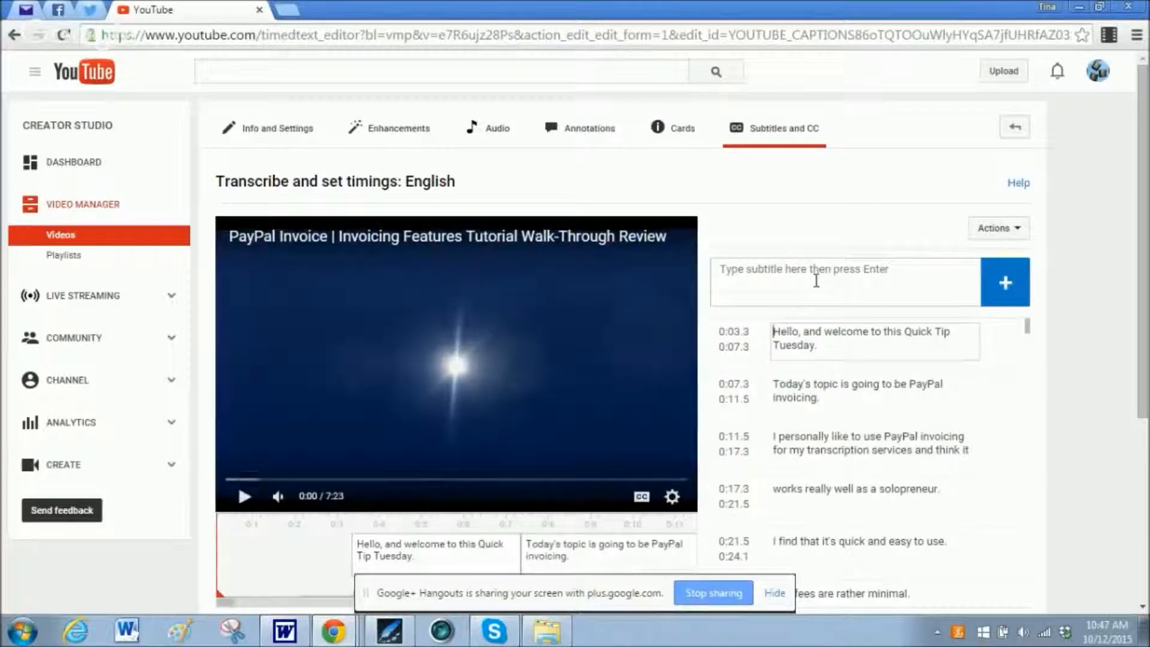
Look through the English draft's timed captions from the opening line to the closing lines and back to the start.
scroll(816, 281, down, 10)
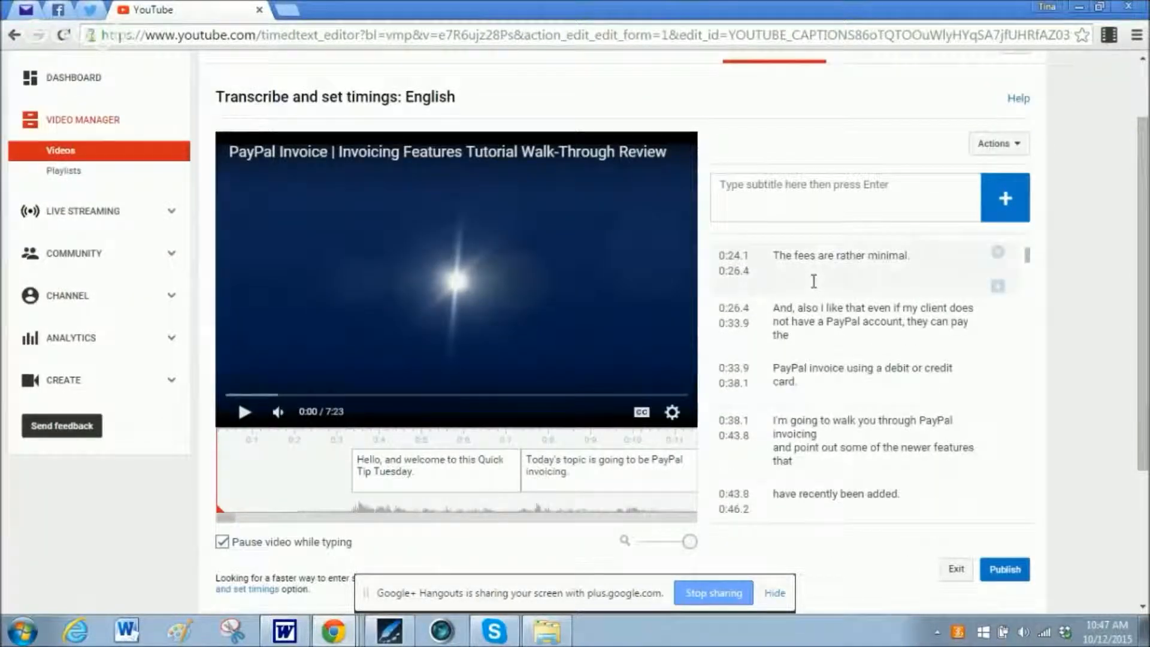
scroll(816, 288, down, 20)
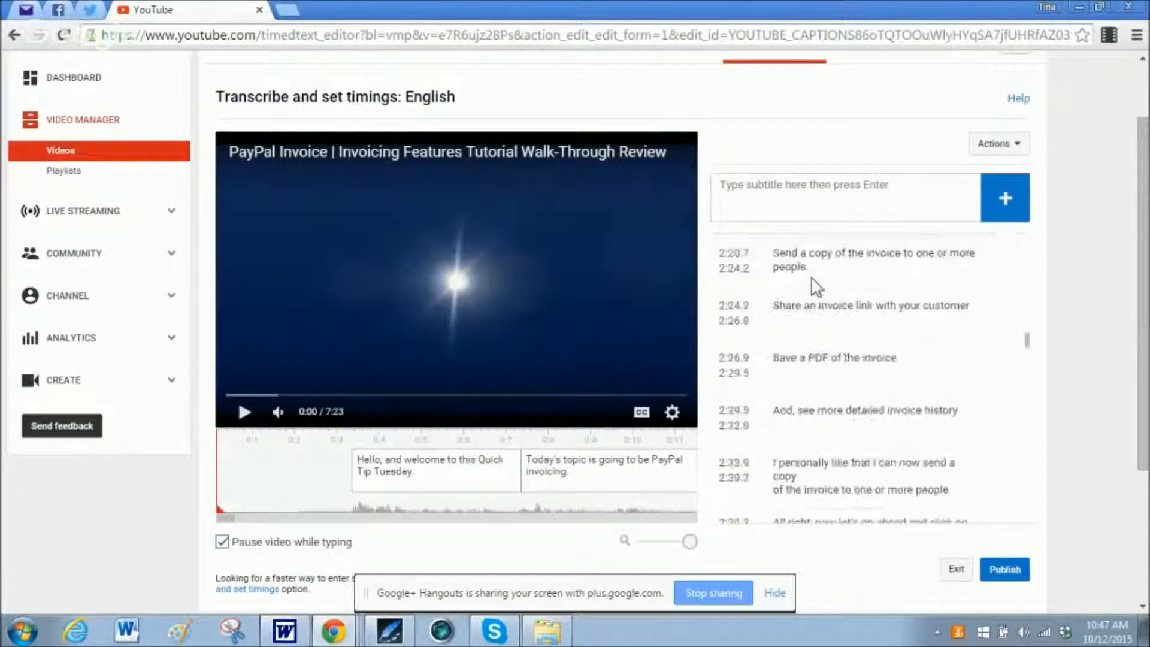
scroll(811, 277, down, 20)
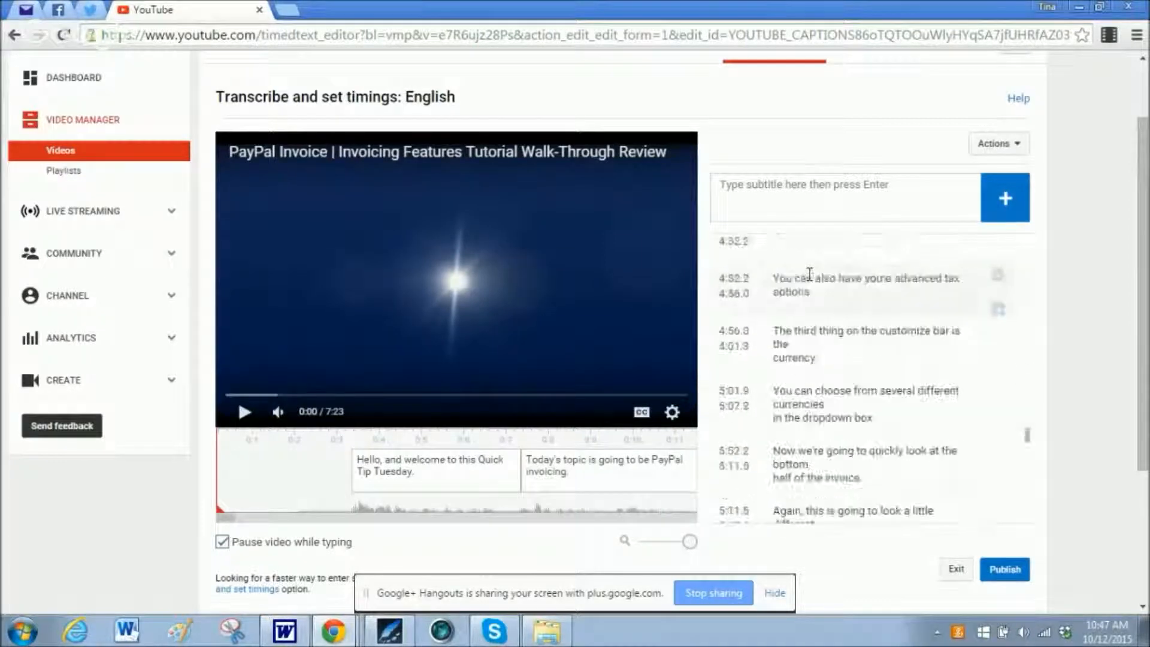
scroll(810, 273, down, 20)
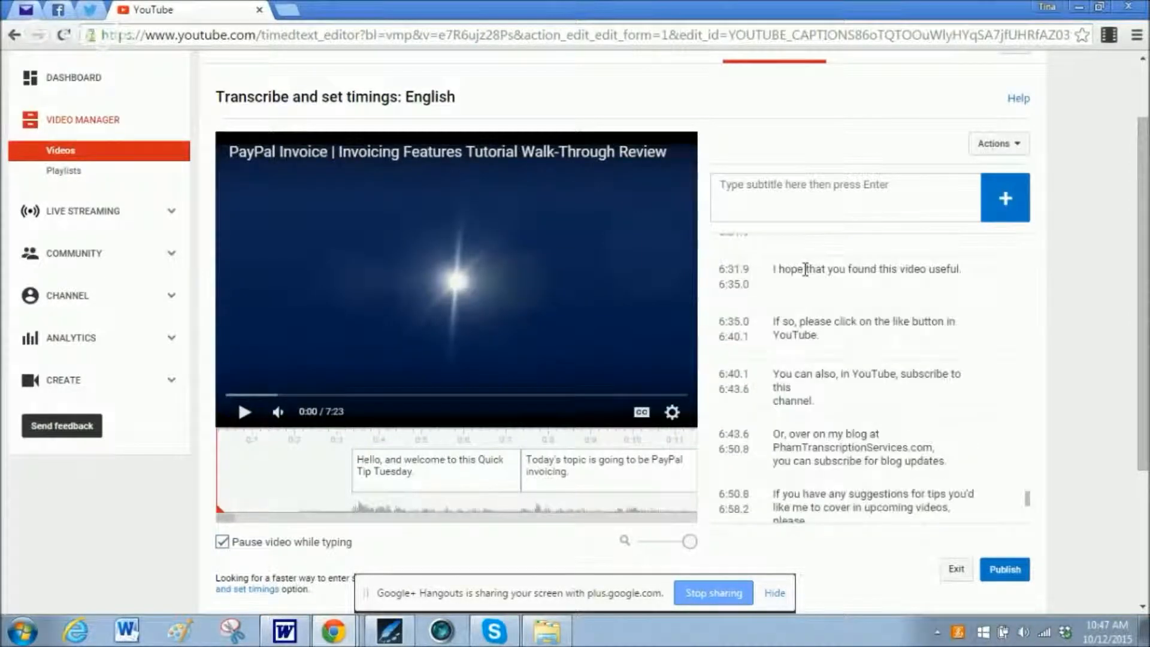
scroll(802, 264, up, 20)
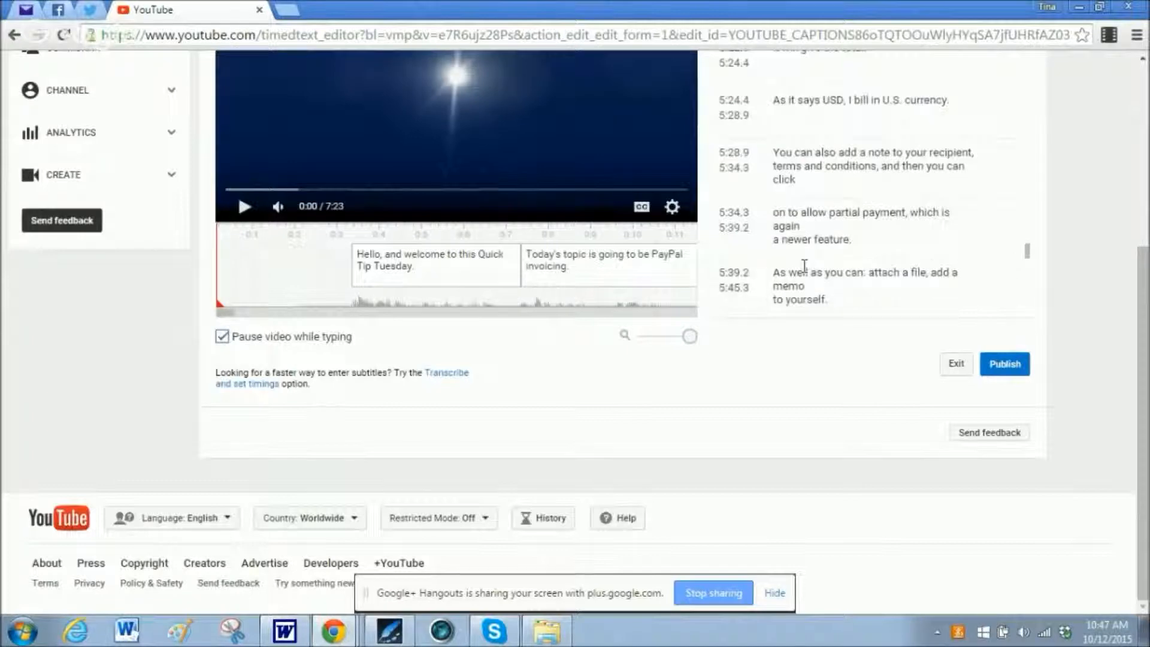
scroll(795, 248, up, 20)
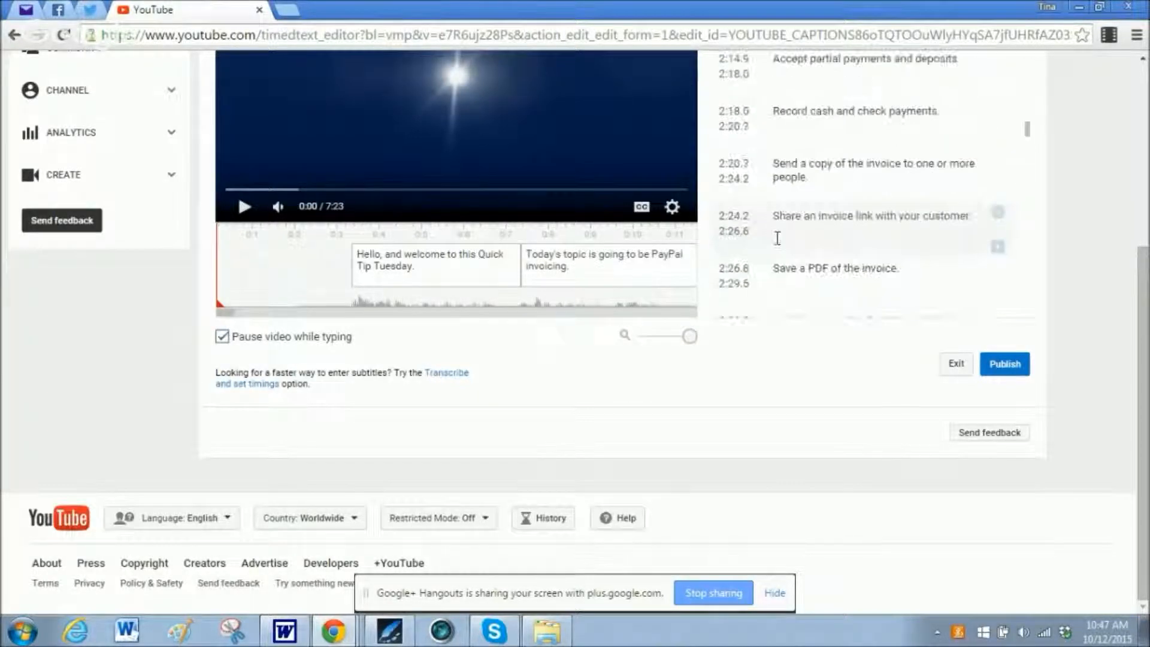
scroll(773, 237, up, 10)
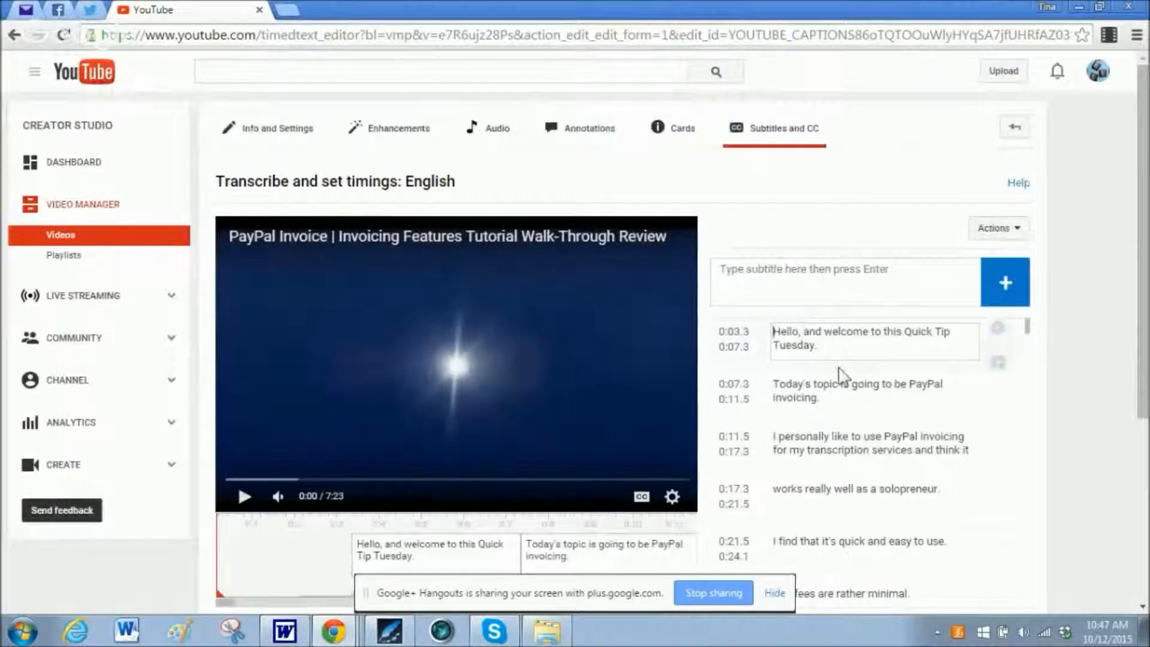
Examine the start and end times and line breaks of the draft captions from the first through the last one.
scroll(837, 367, down, 3)
scroll(837, 367, down, 8)
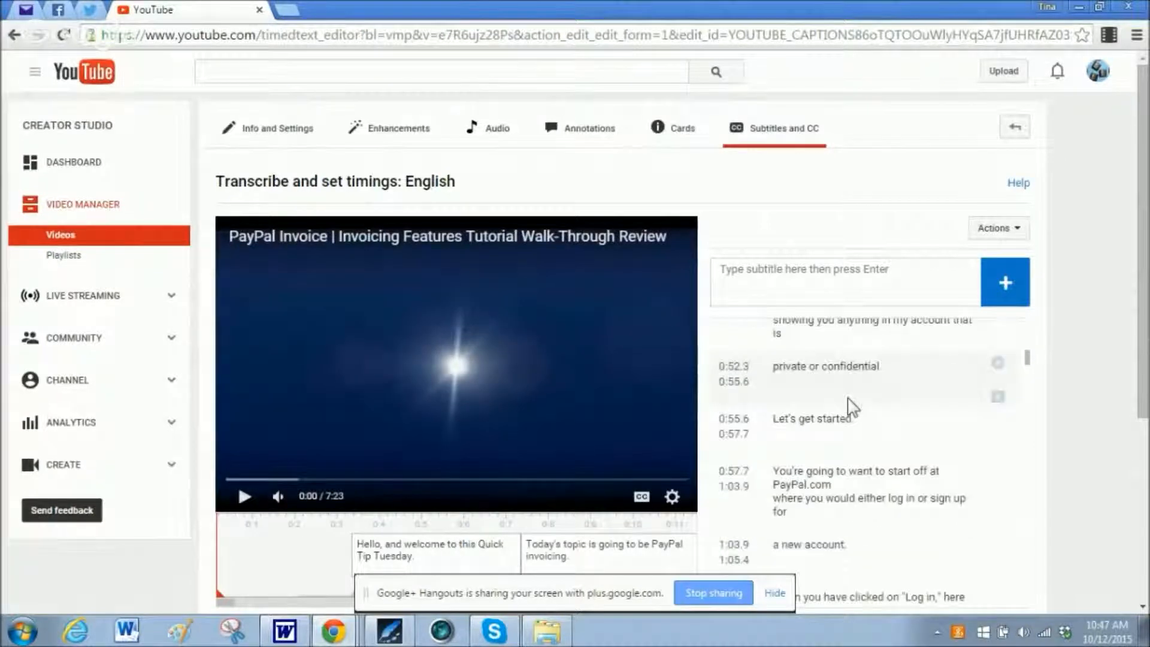
scroll(849, 400, down, 2)
scroll(850, 388, down, 4)
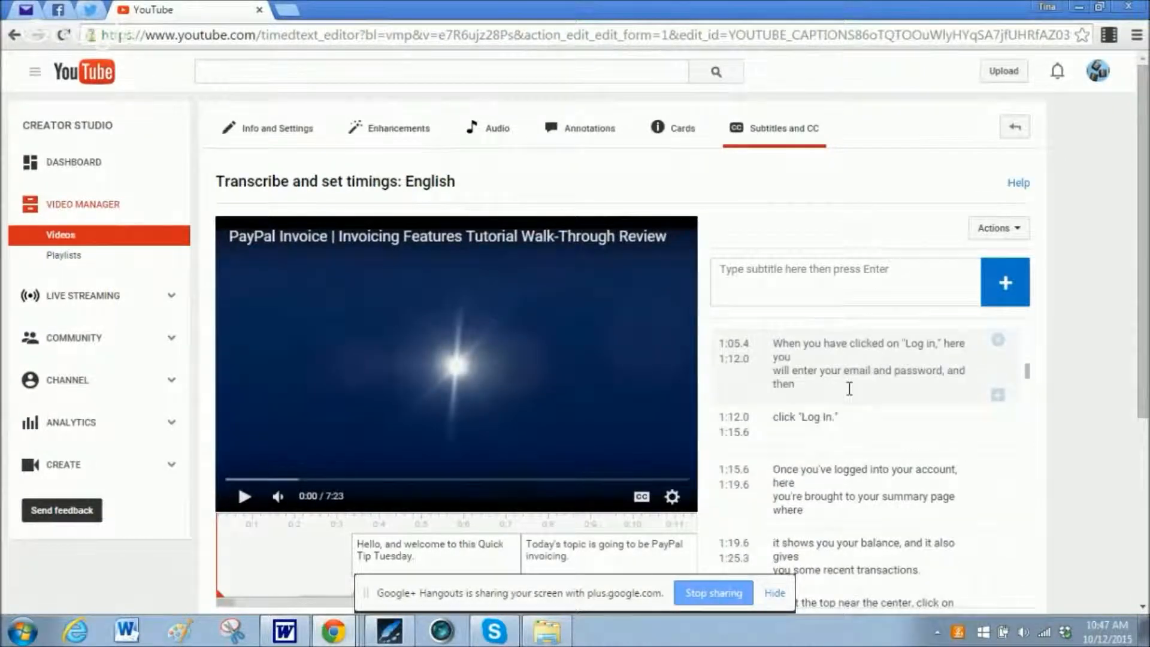
scroll(851, 395, down, 2)
scroll(852, 396, down, 6)
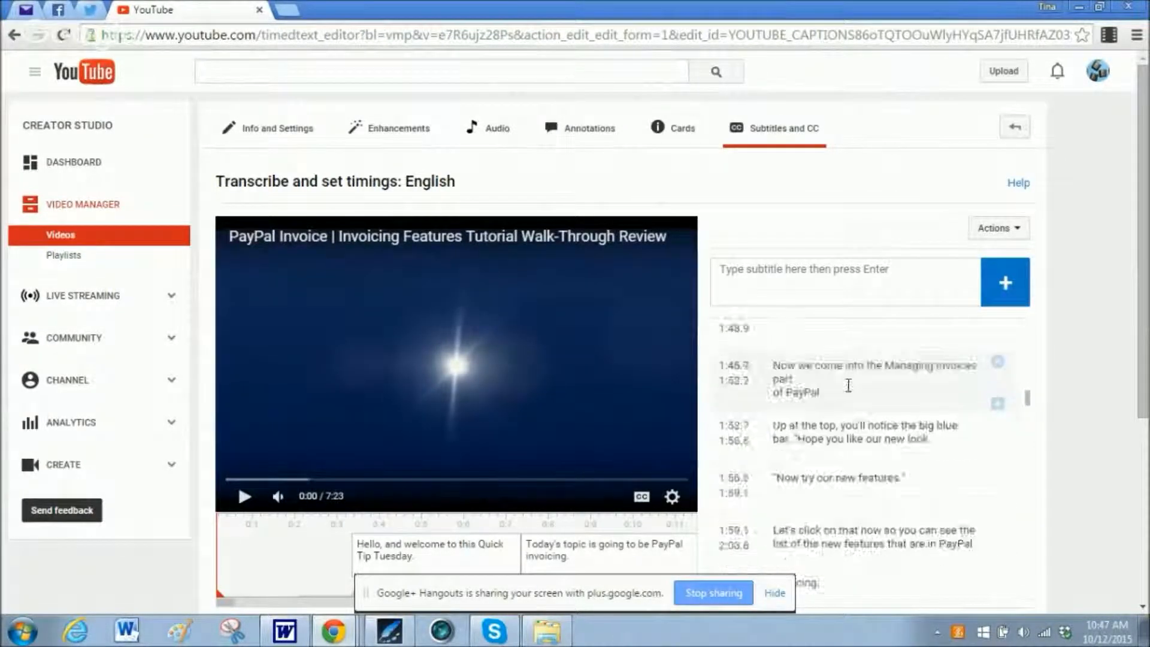
scroll(849, 385, up, 3)
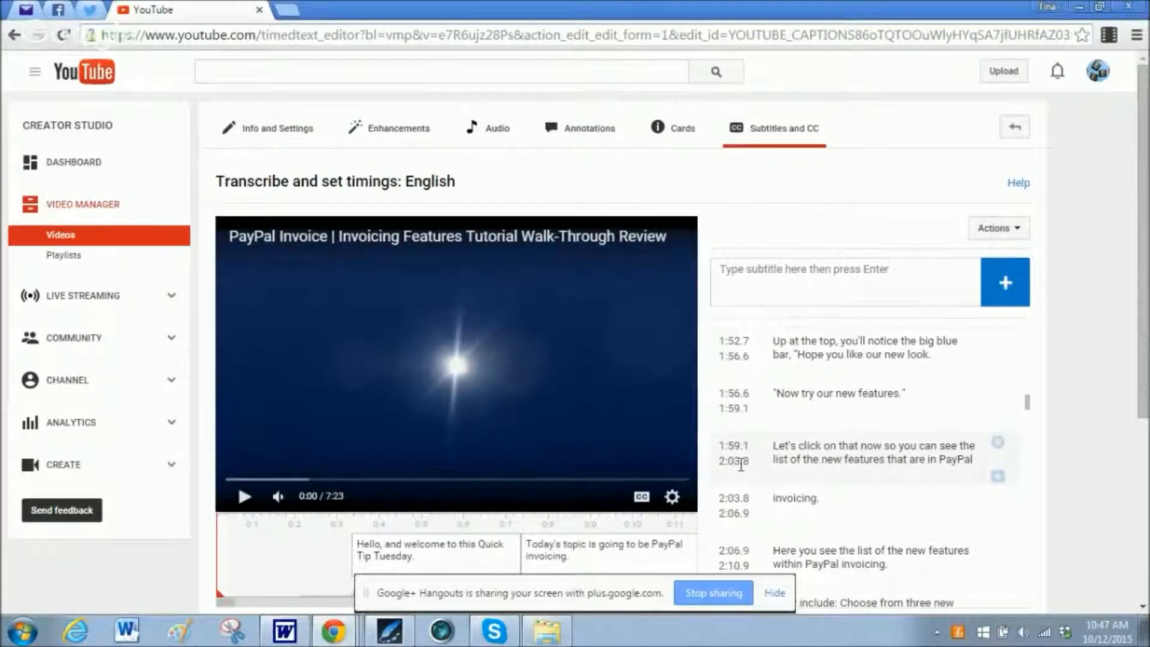
scroll(774, 452, down, 2)
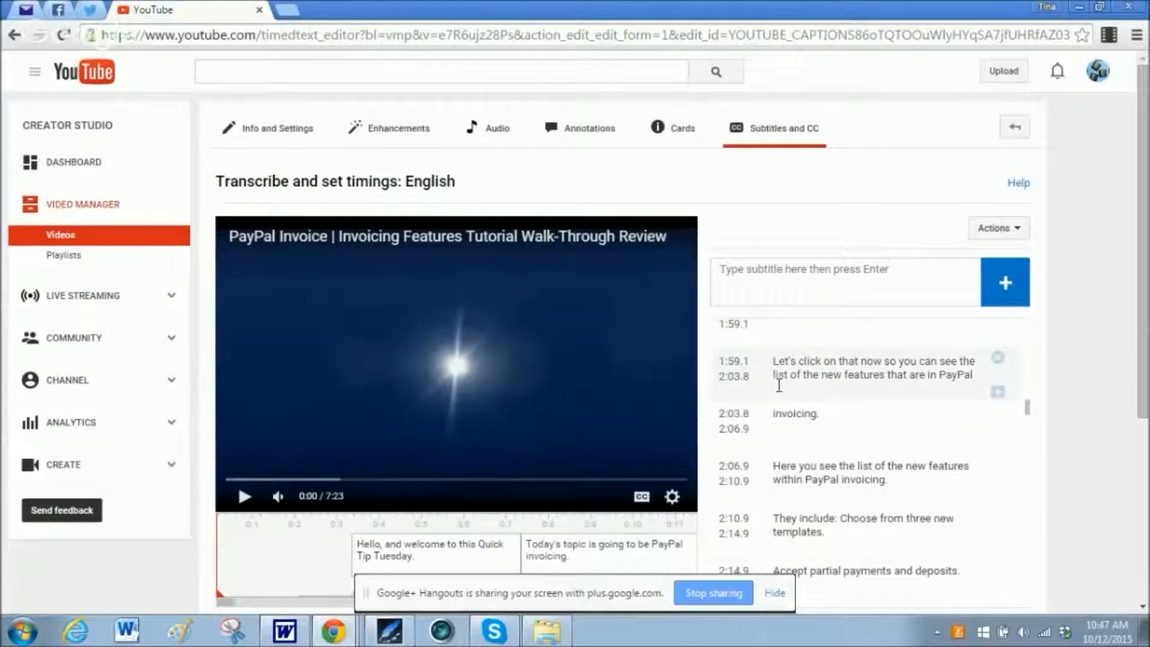
scroll(829, 423, down, 2)
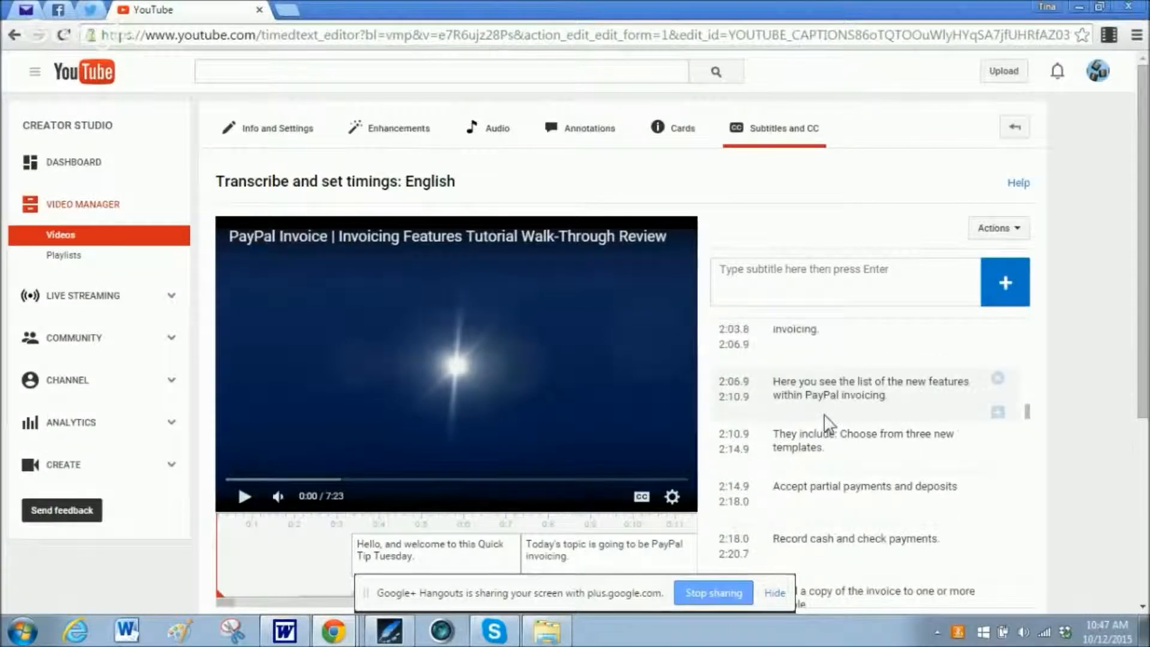
scroll(829, 423, down, 4)
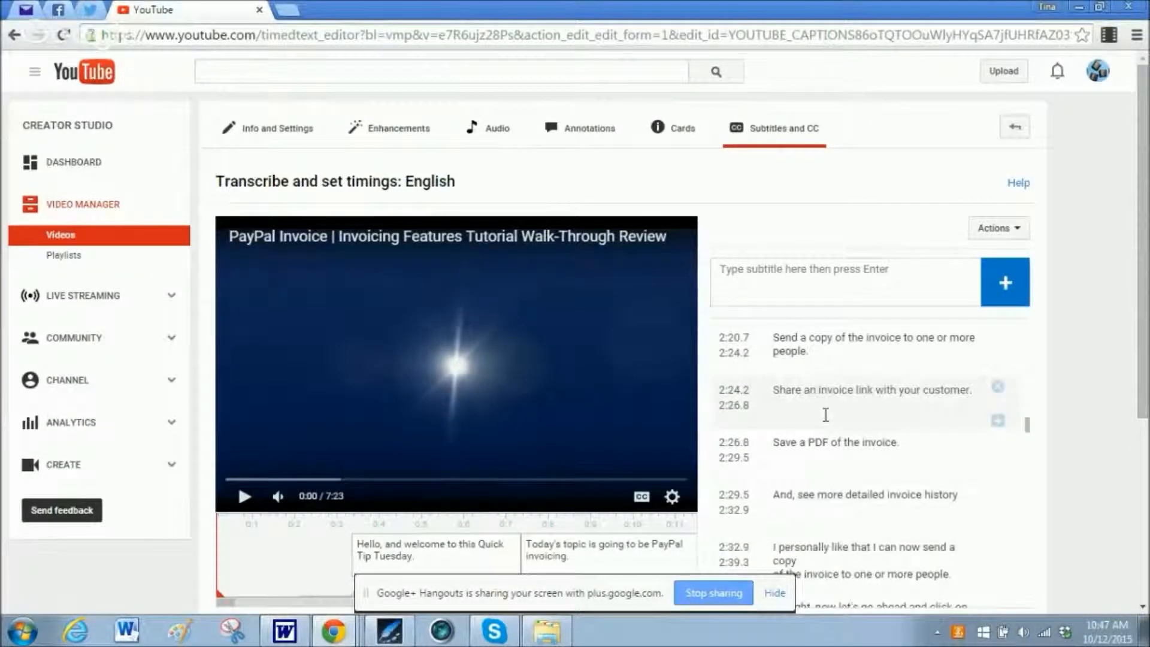
scroll(826, 415, down, 15)
scroll(820, 443, down, 7)
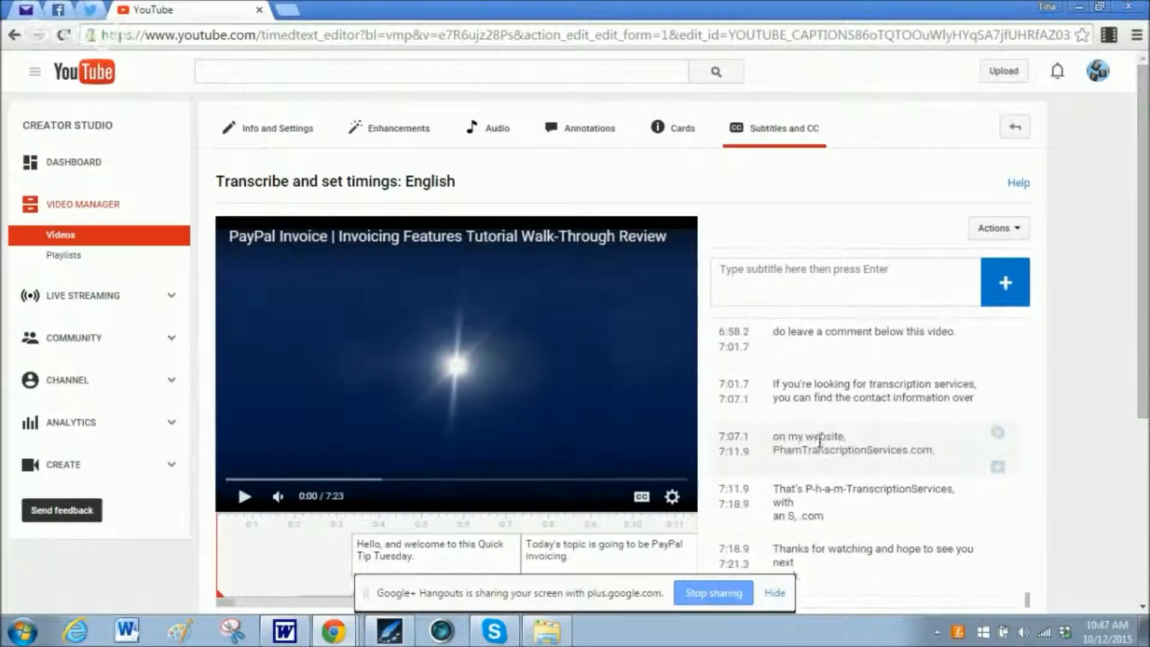
scroll(819, 439, down, 4)
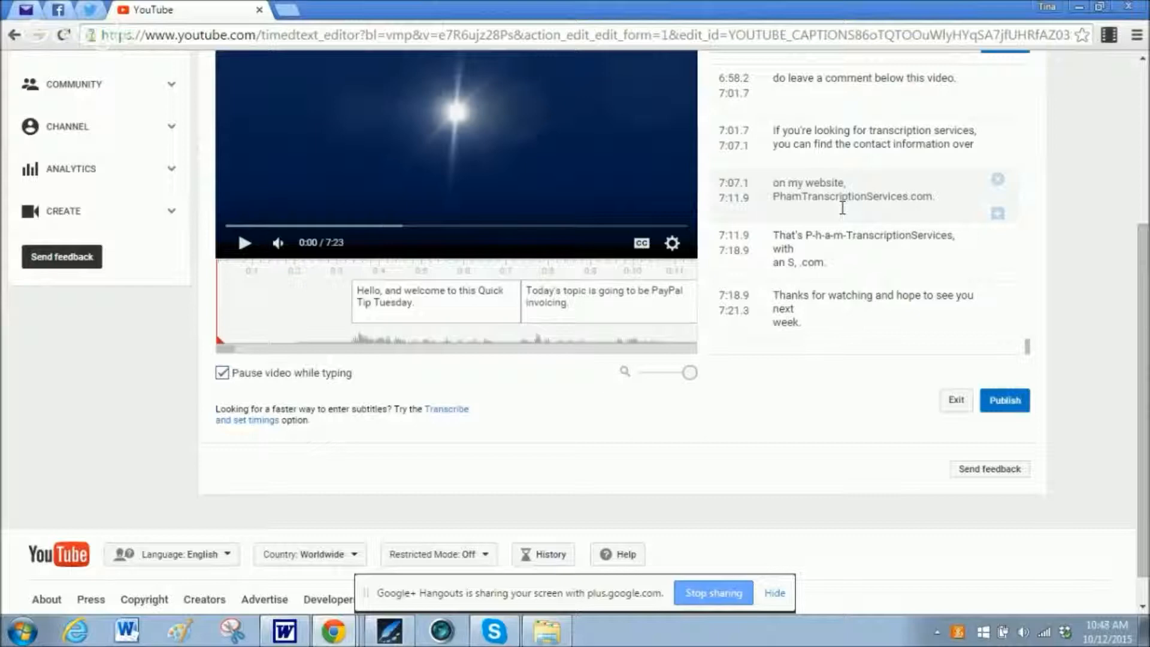
Review the draft captions from the end of the transcript back to the beginning, then recheck the early ones.
scroll(821, 203, up, 1)
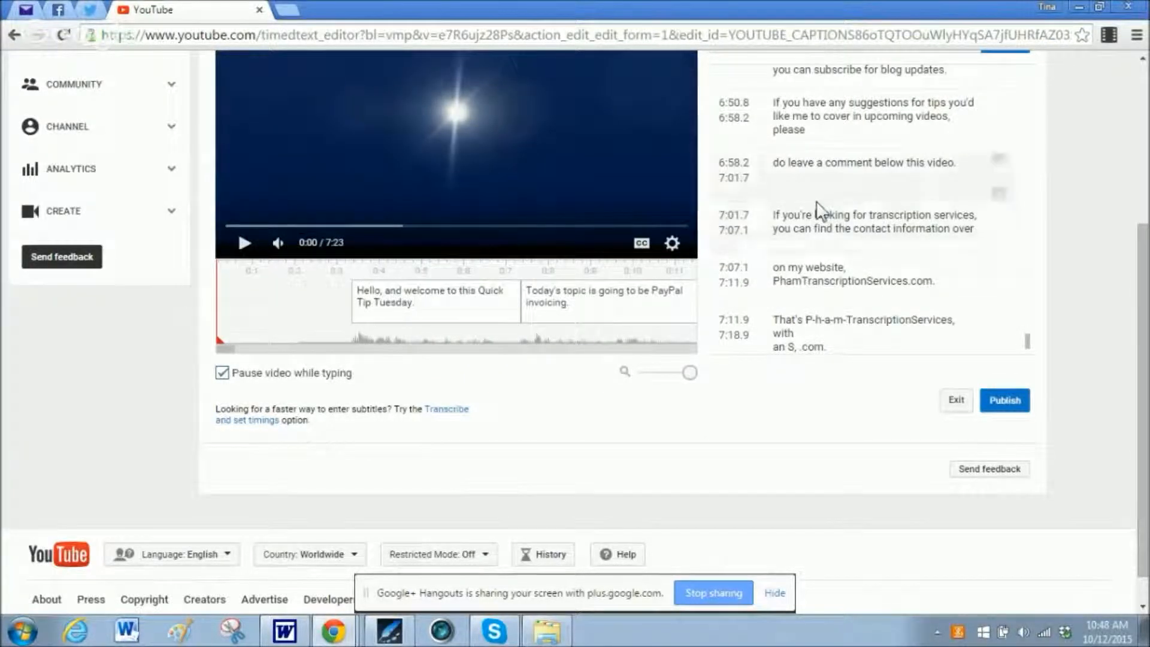
scroll(821, 210, up, 5)
scroll(811, 214, up, 15)
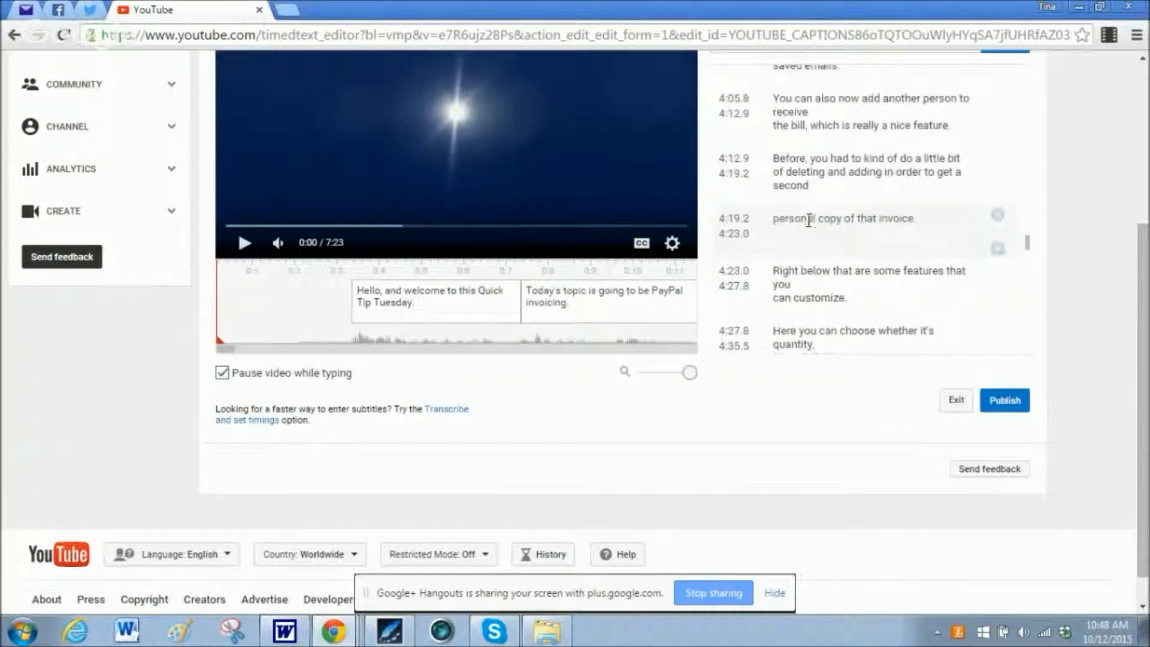
scroll(785, 213, up, 15)
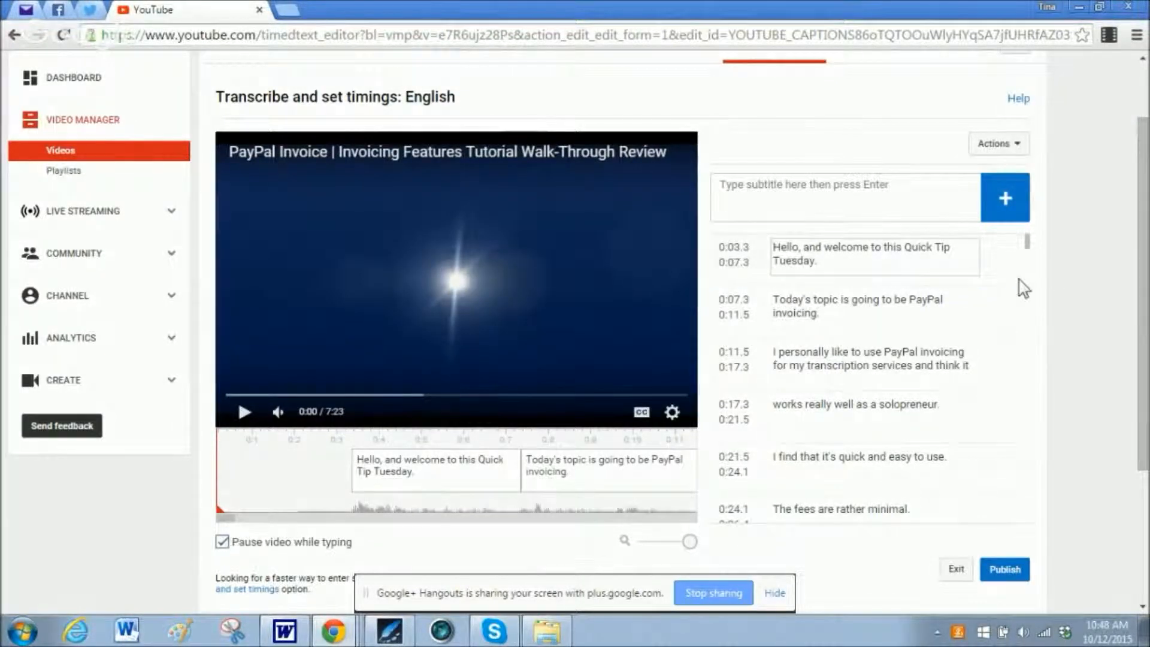
scroll(942, 294, up, 2)
scroll(940, 297, down, 10)
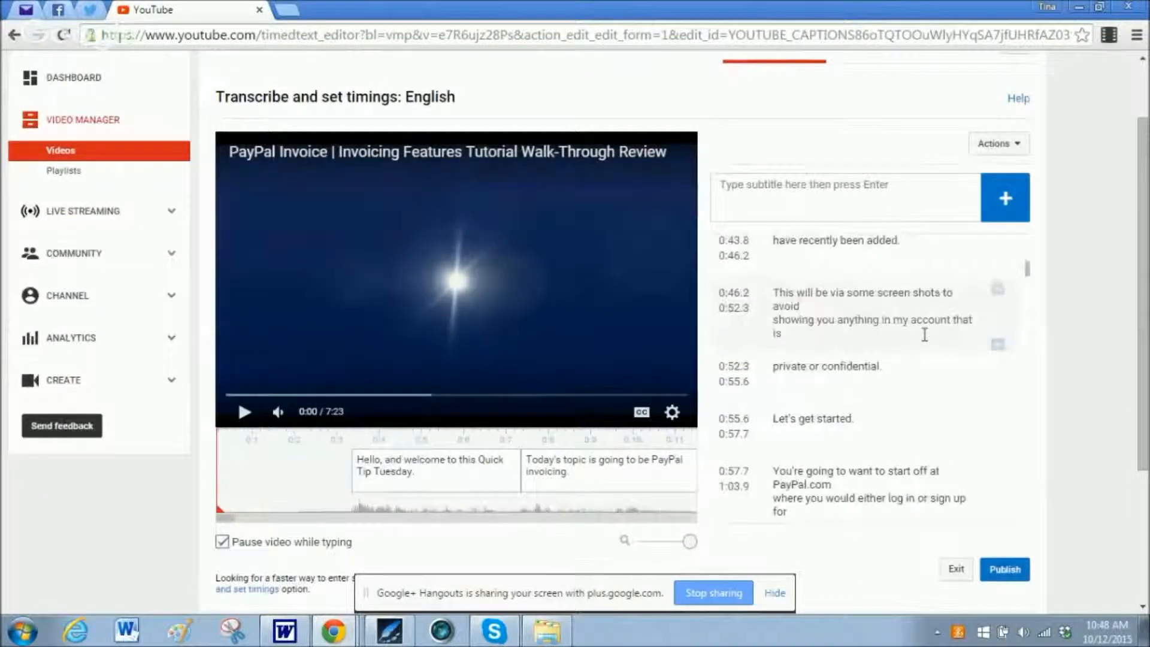
Move "of the new features that are in PayPal" from the 1:59.1 caption to the start of the following "invoicing." caption, without a leading space.
scroll(927, 334, down, 10)
click(840, 325)
click(809, 289)
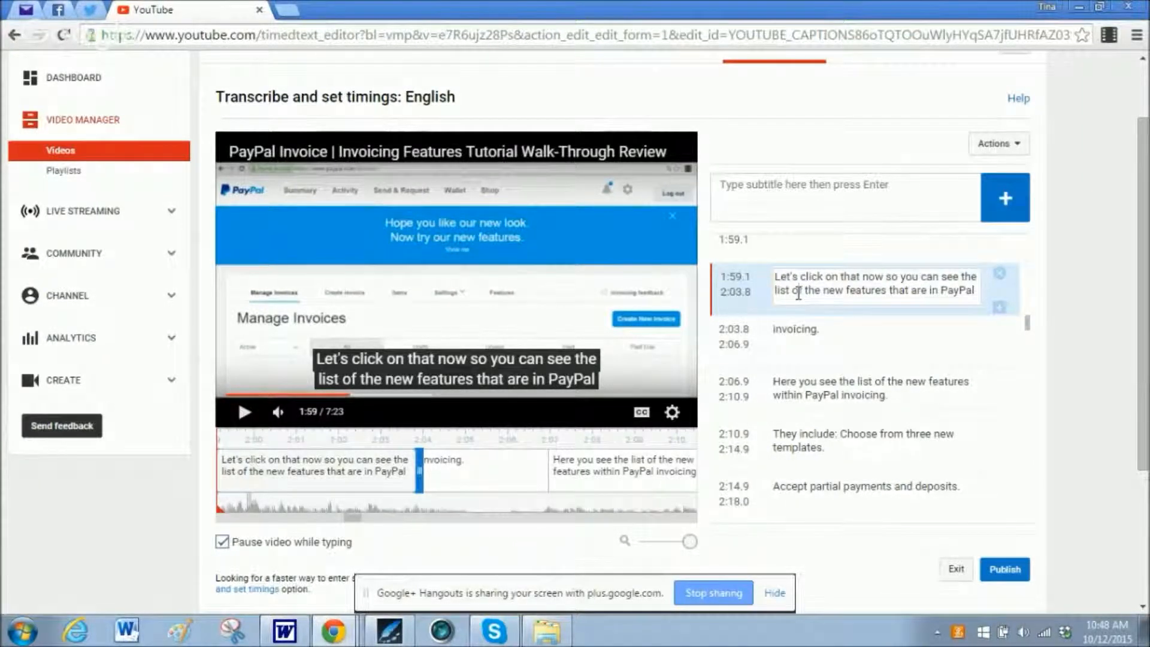
drag(794, 292, 974, 292)
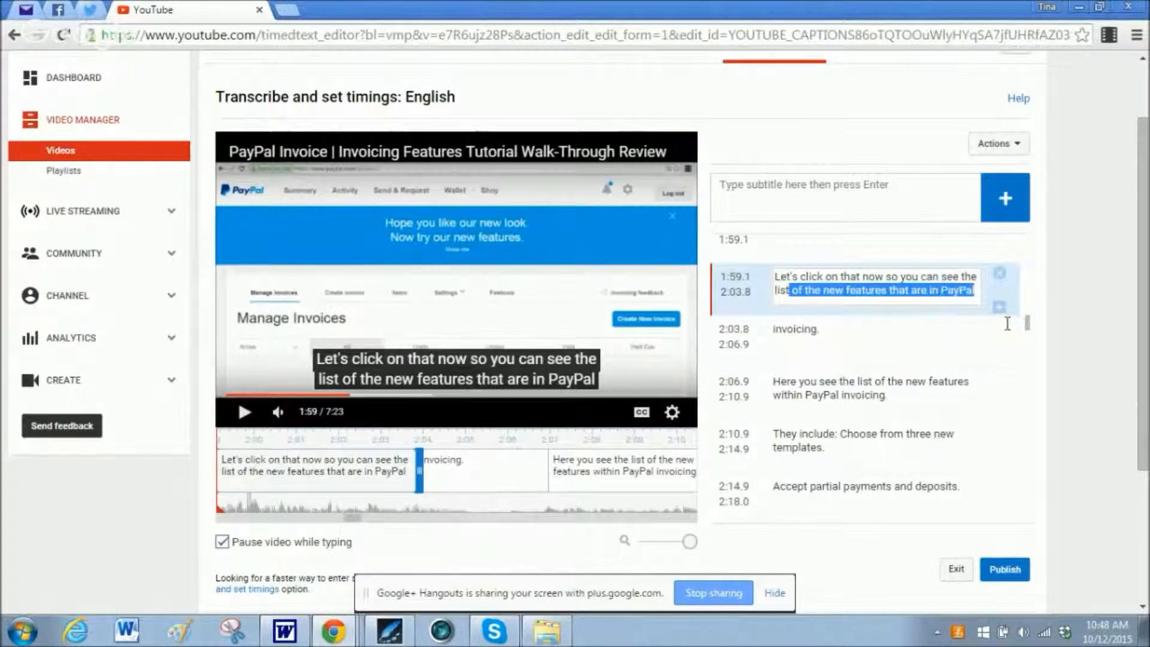
right_click(946, 288)
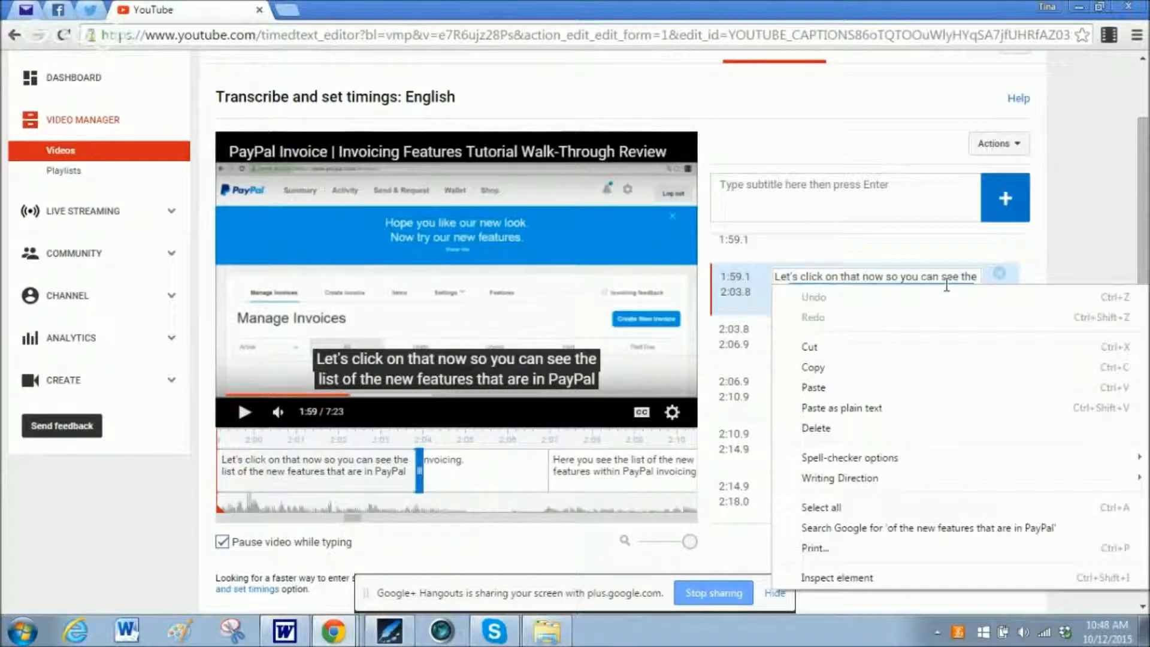
click(868, 366)
key(Delete)
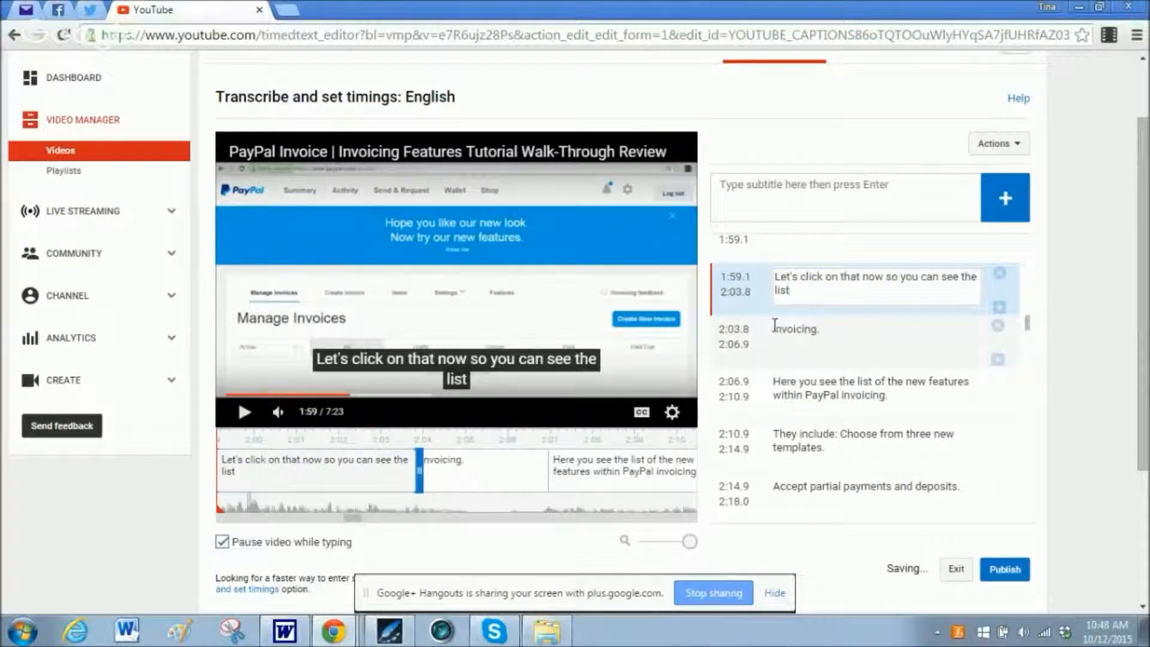
click(799, 339)
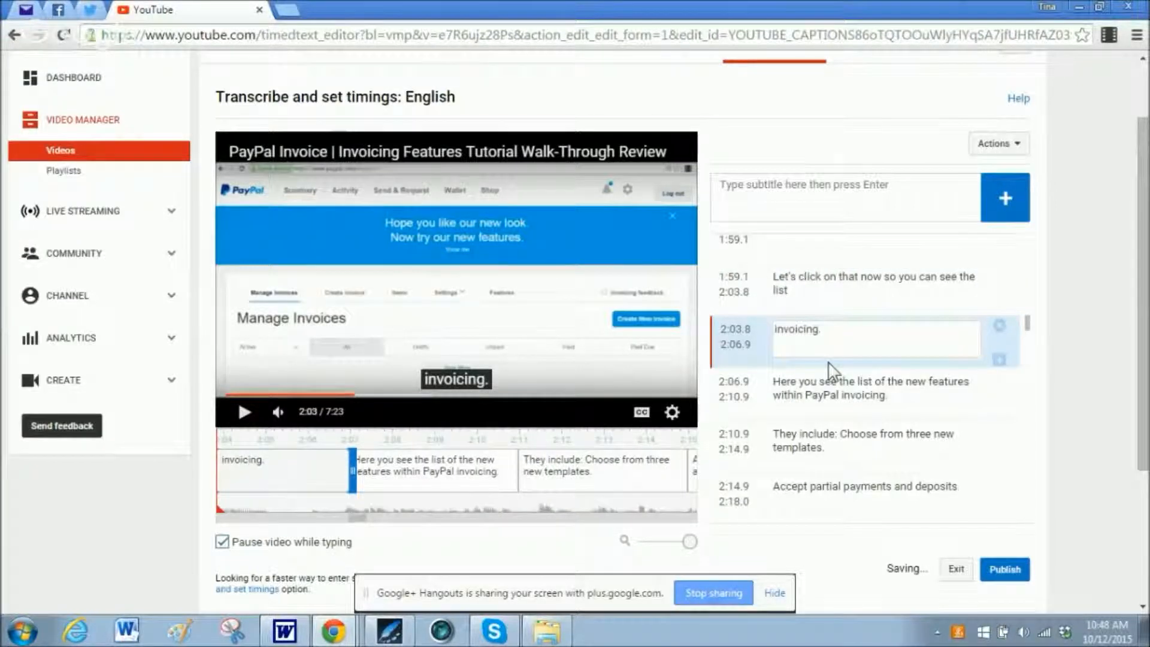
key(ctrl+v)
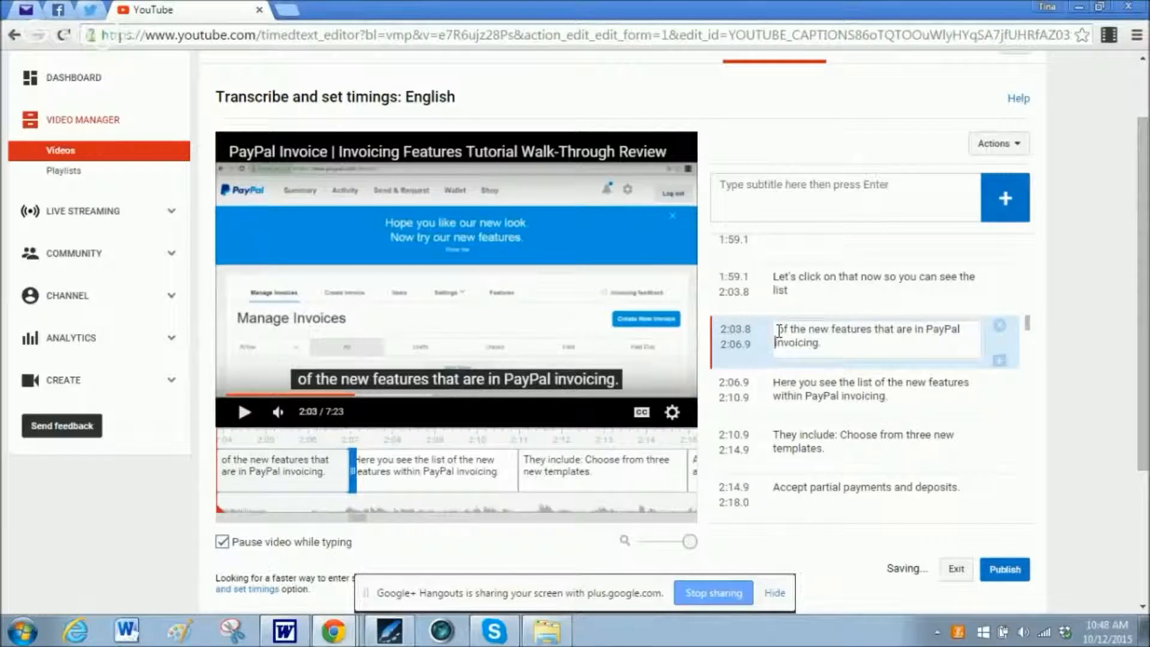
key(BackSpace)
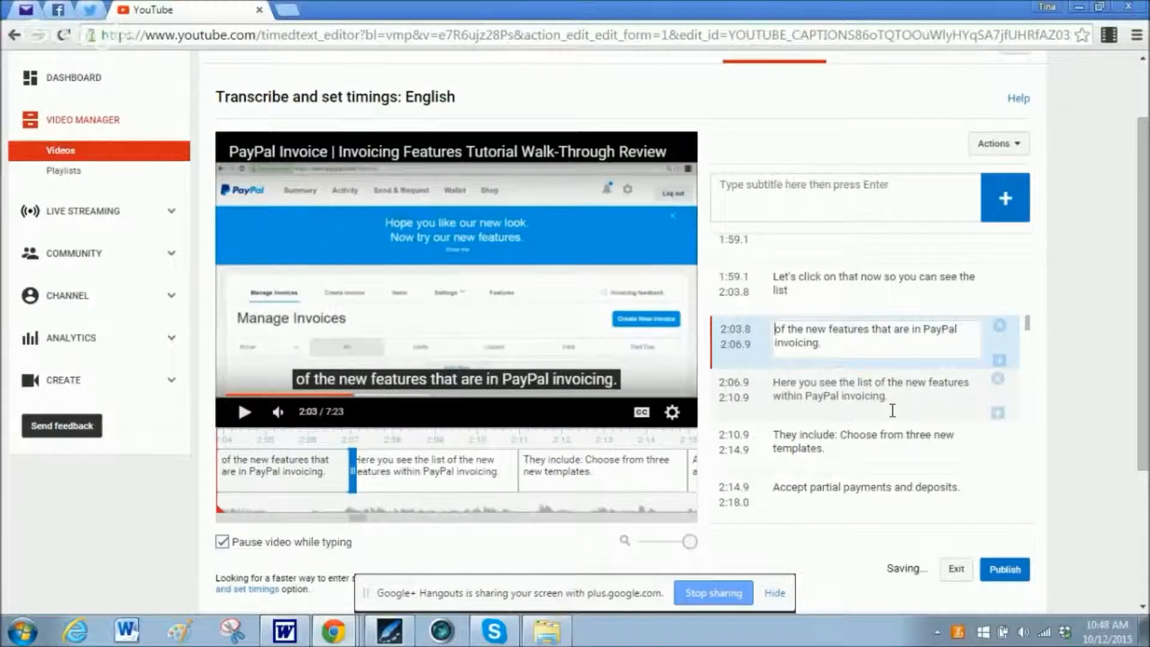
Set the start time of the caption "of the new features that are in PayPal invoicing." to 2:03.0 and check the preceding caption on the timeline.
click(747, 329)
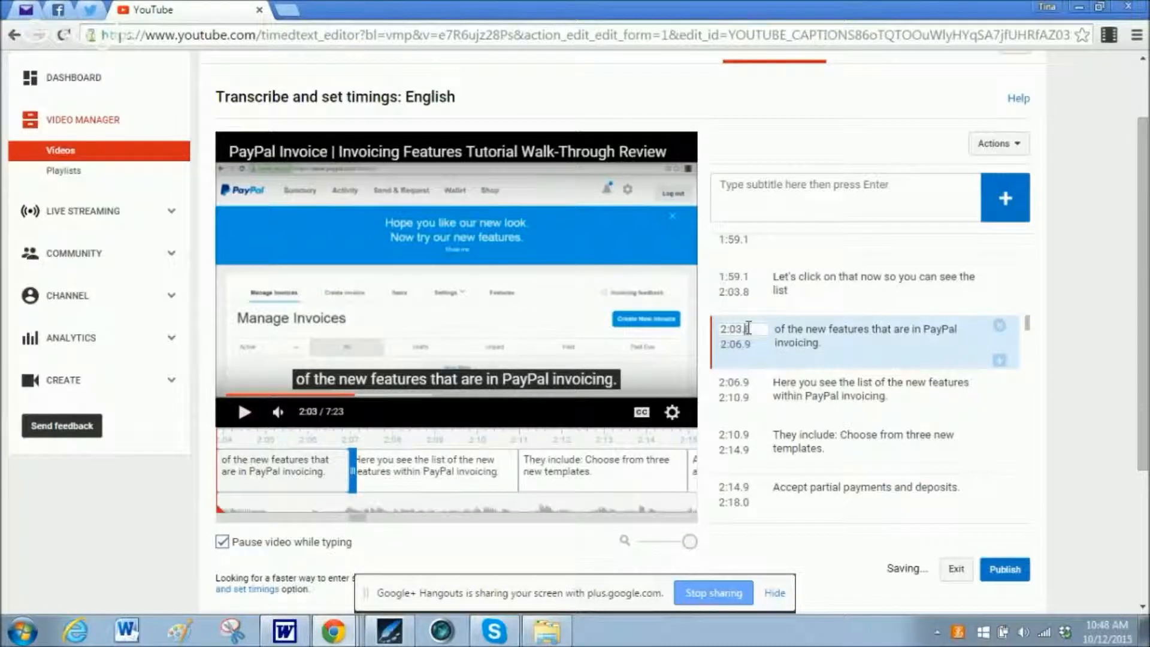
text(0)
click(351, 395)
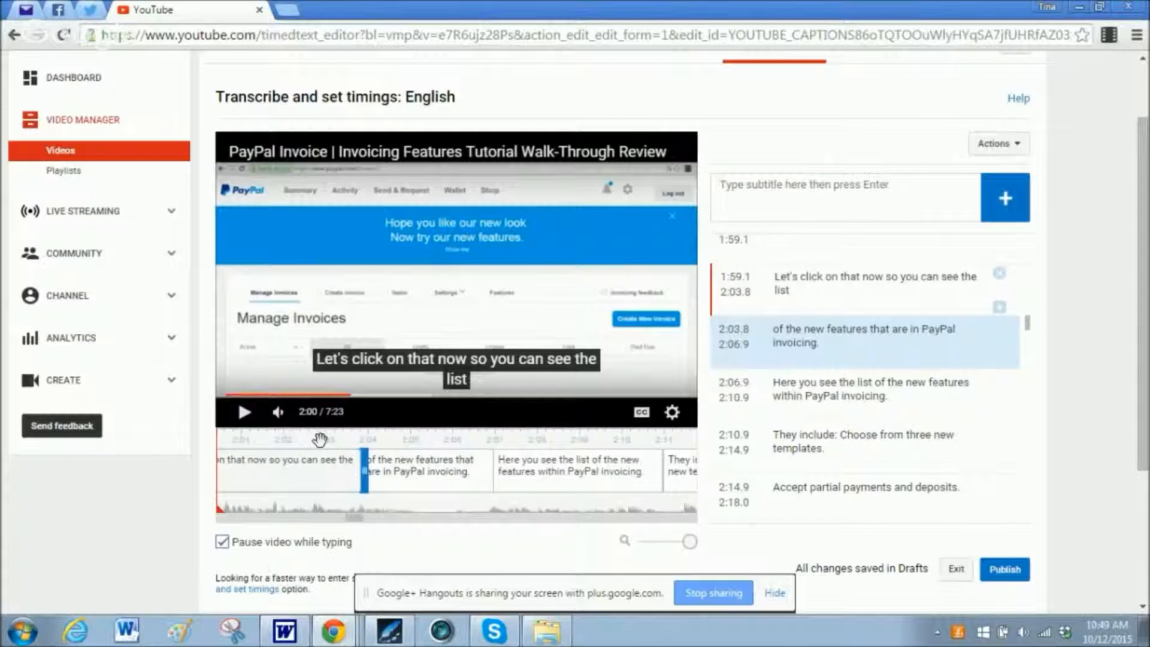
drag(320, 440, 367, 448)
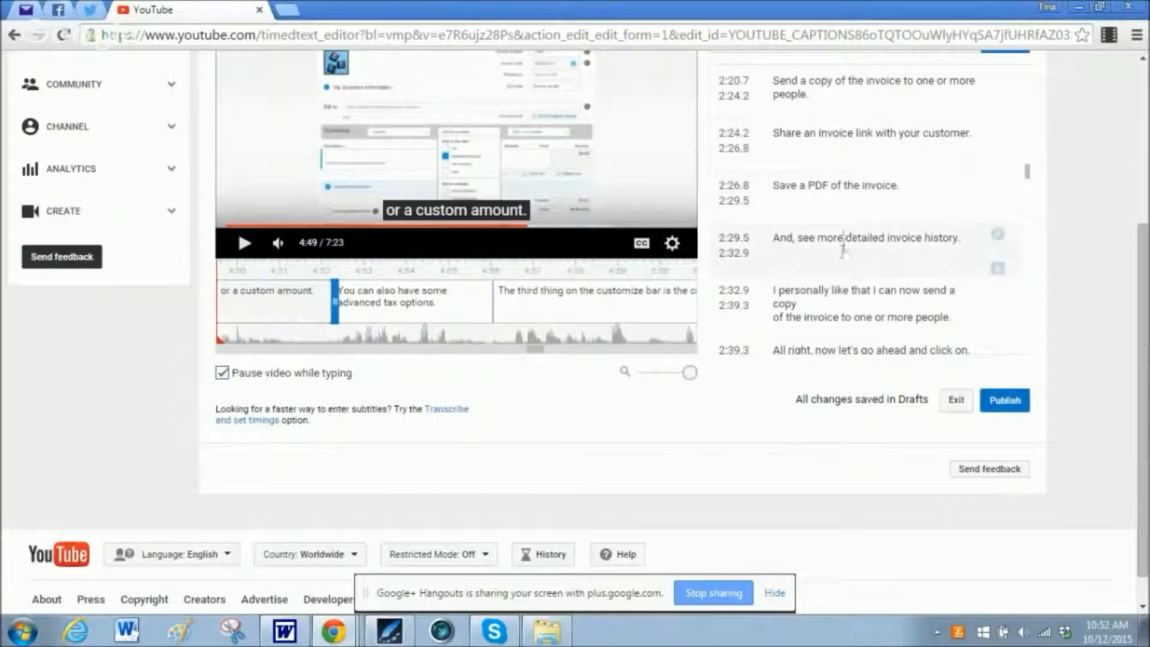
Scrub the timeline from "And, see more detailed invoice history." back to the 2:03.0 caption and try adjusting that caption's end boundary.
click(835, 237)
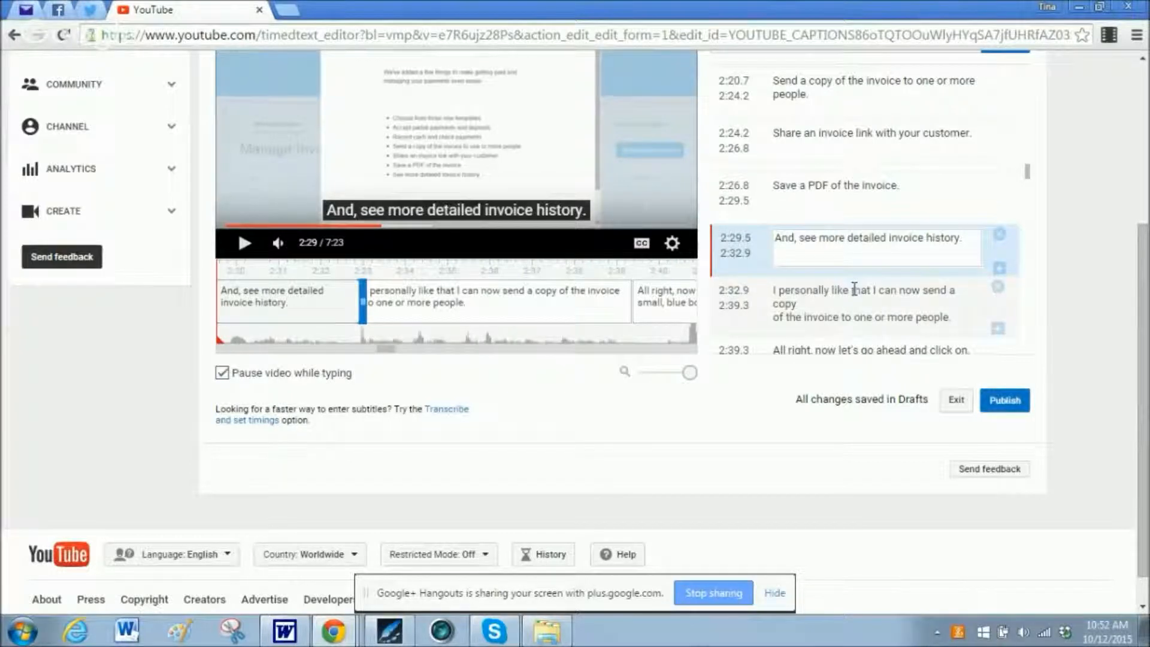
click(601, 268)
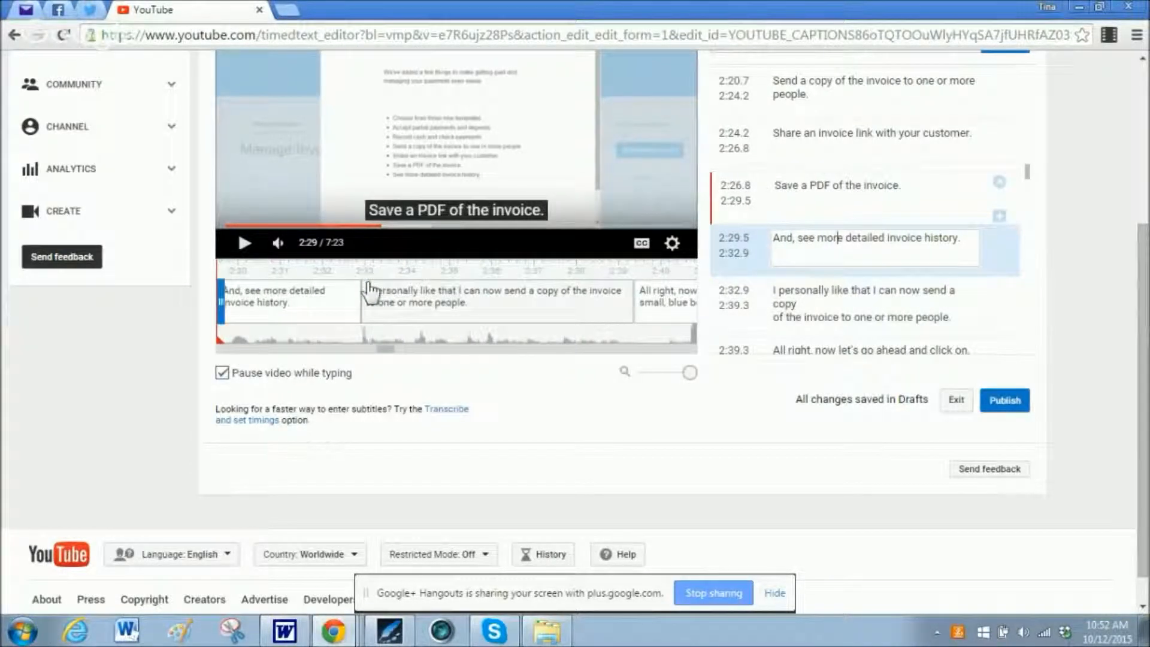
drag(372, 267, 631, 295)
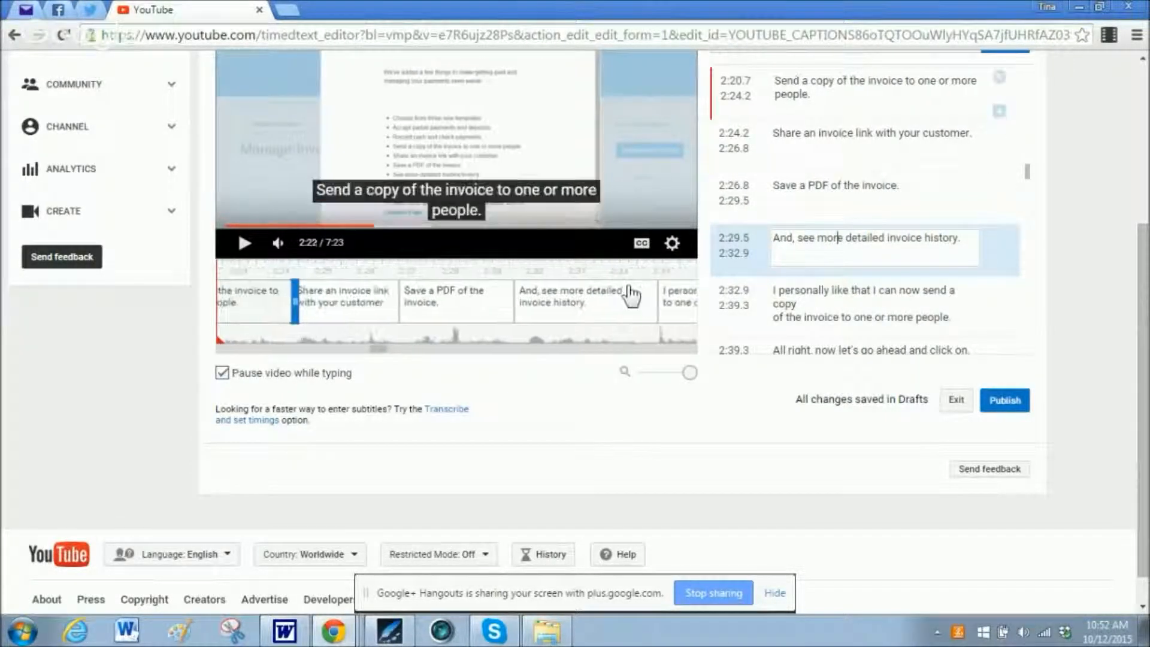
drag(372, 268, 601, 296)
drag(346, 267, 614, 295)
drag(252, 269, 586, 308)
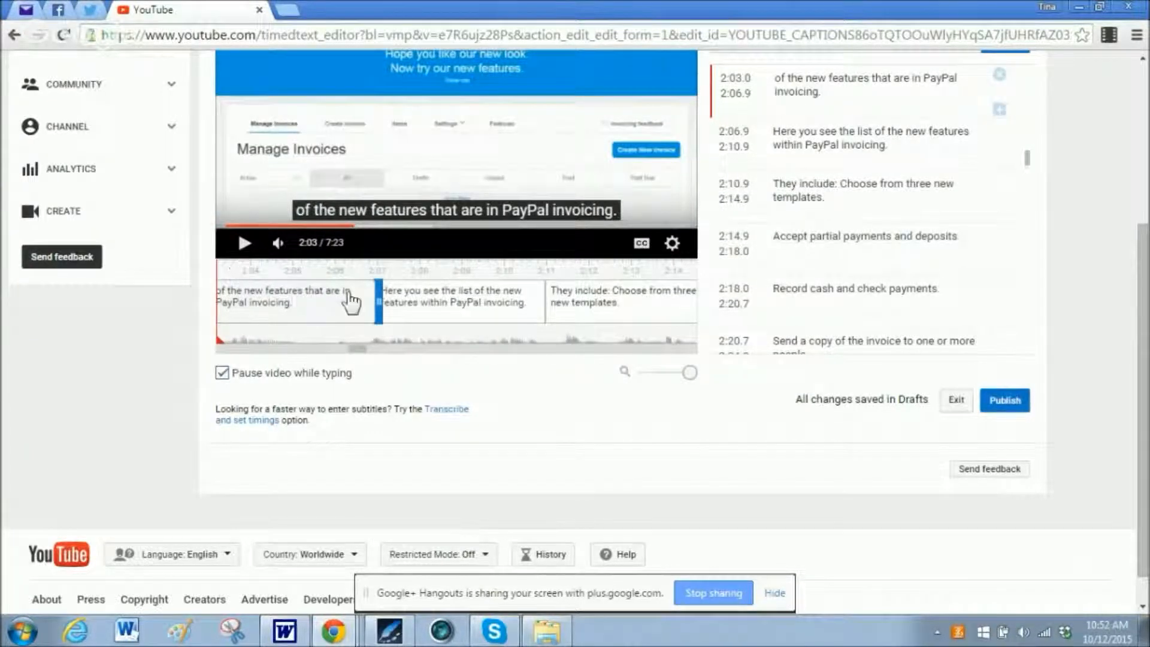
mouse_move(370, 302)
mouse_down()
mouse_move(313, 302)
mouse_move(377, 302)
mouse_up()
Publish the English captions and look over the video's list of published subtitles.
click(1005, 401)
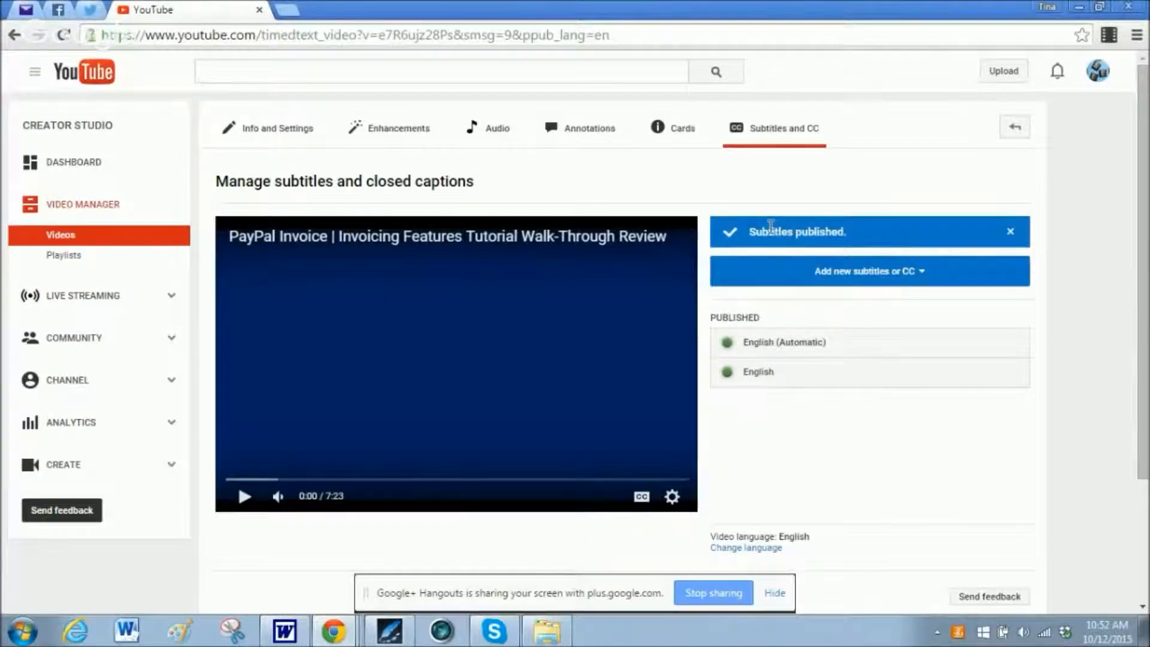
scroll(581, 278, down, 2)
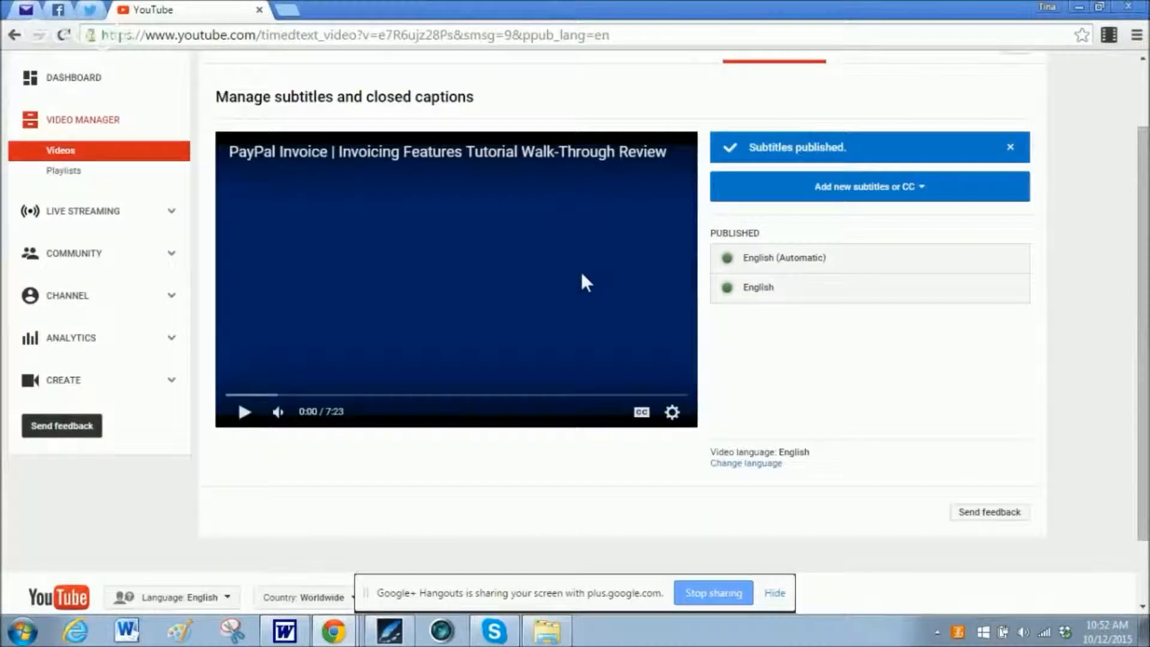
scroll(581, 276, up, 2)
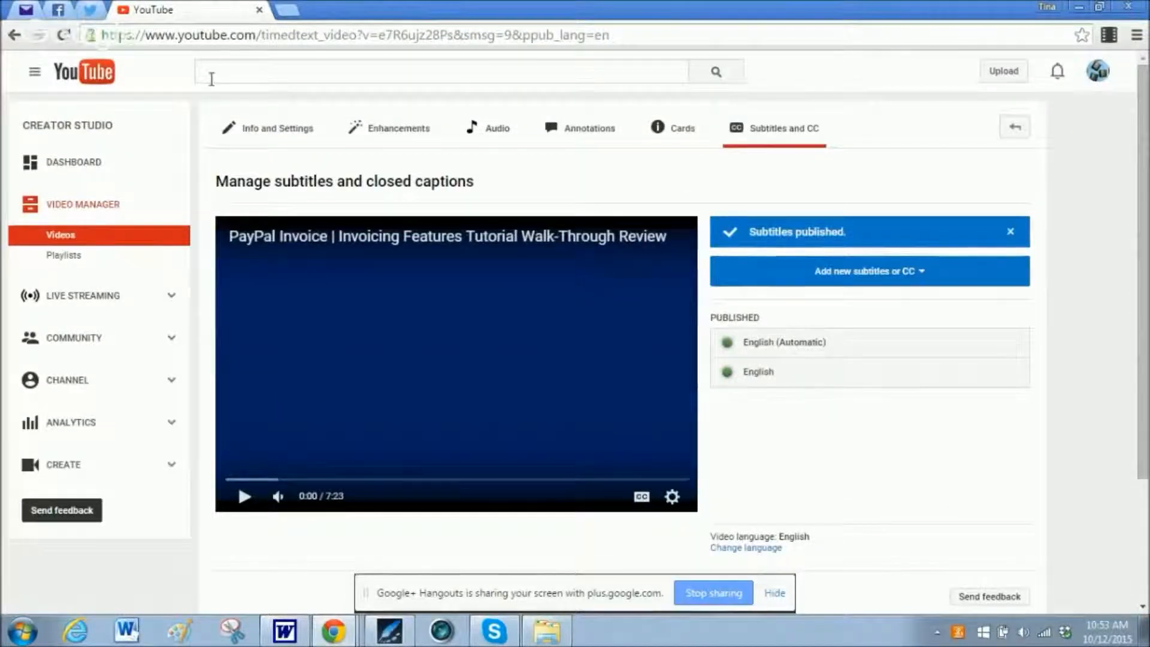
Open the video's info and settings and read through its description from the opening lines to the blog link and back.
click(273, 131)
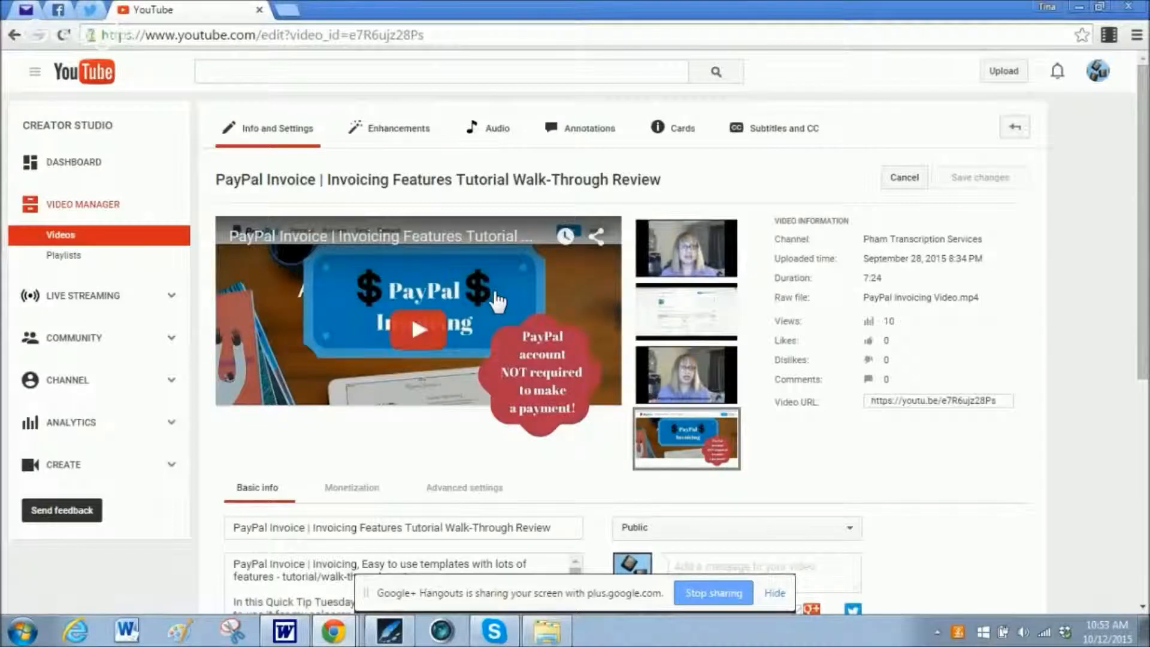
scroll(479, 286, down, 2)
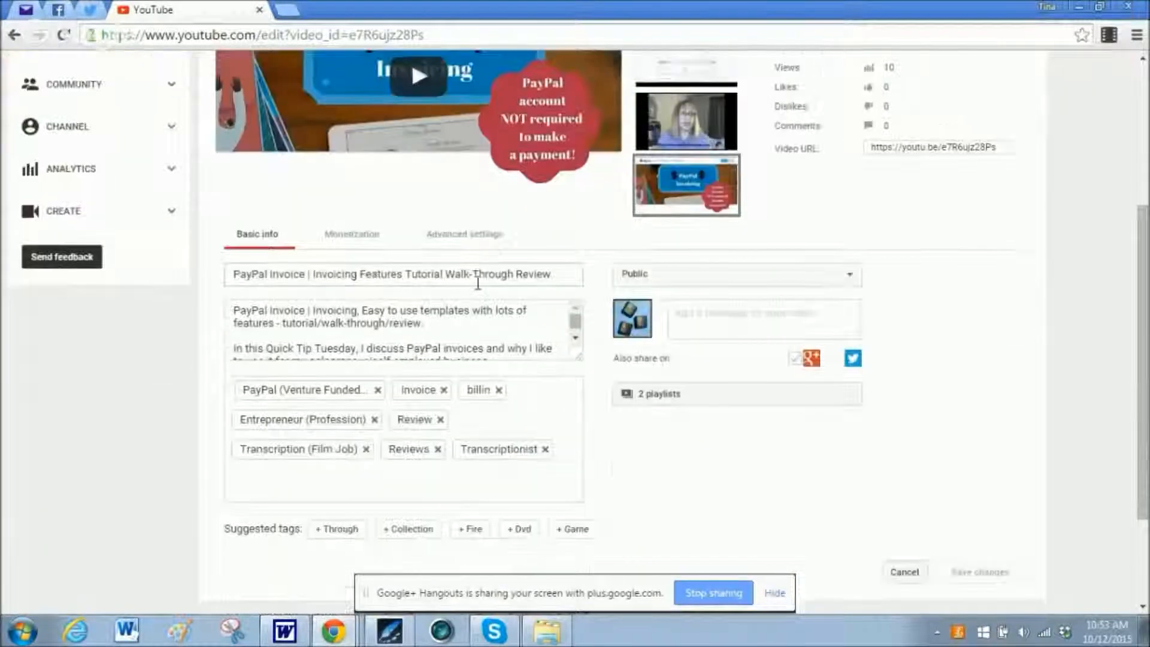
click(572, 322)
drag(572, 321, 573, 341)
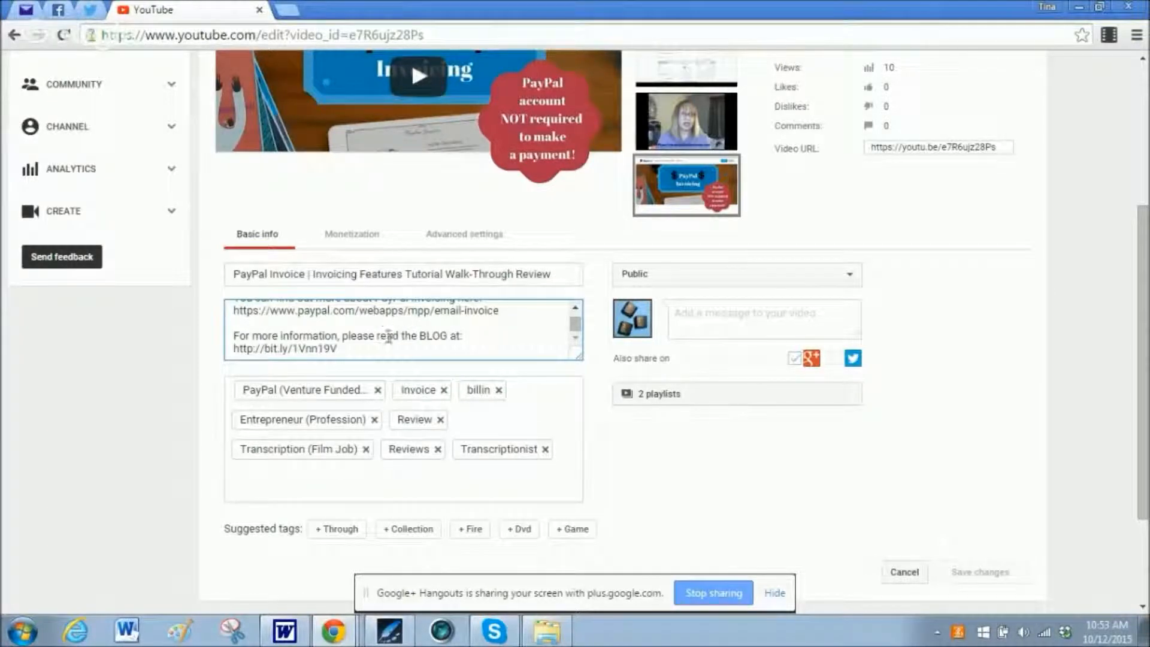
scroll(414, 345, up, 5)
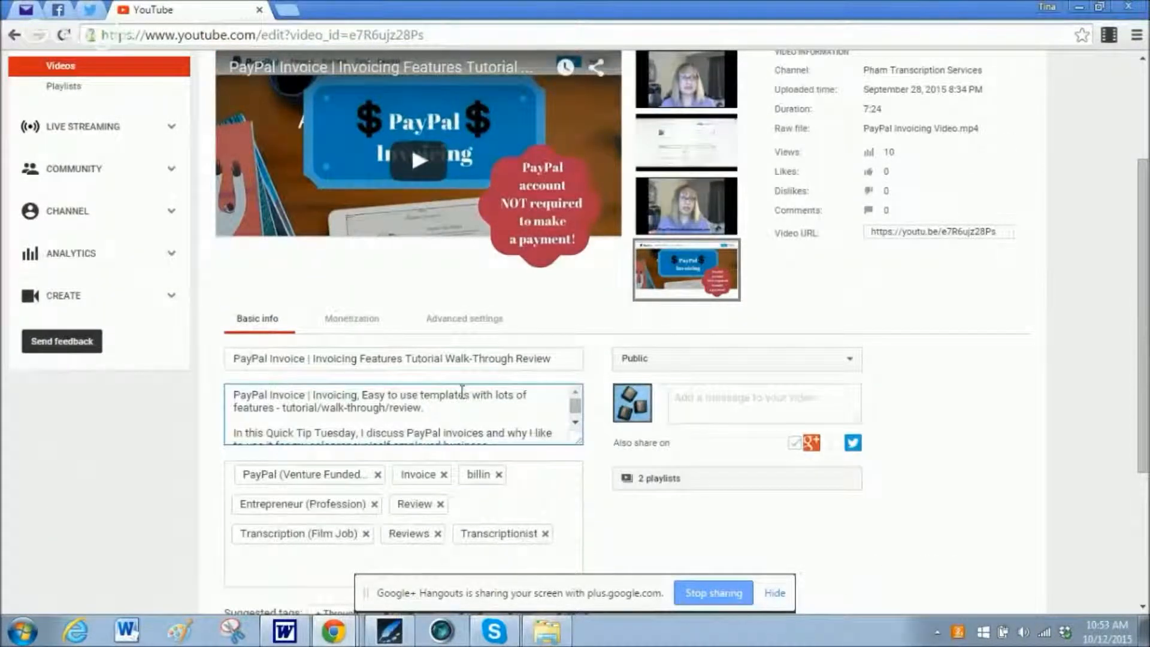
scroll(463, 395, down, 5)
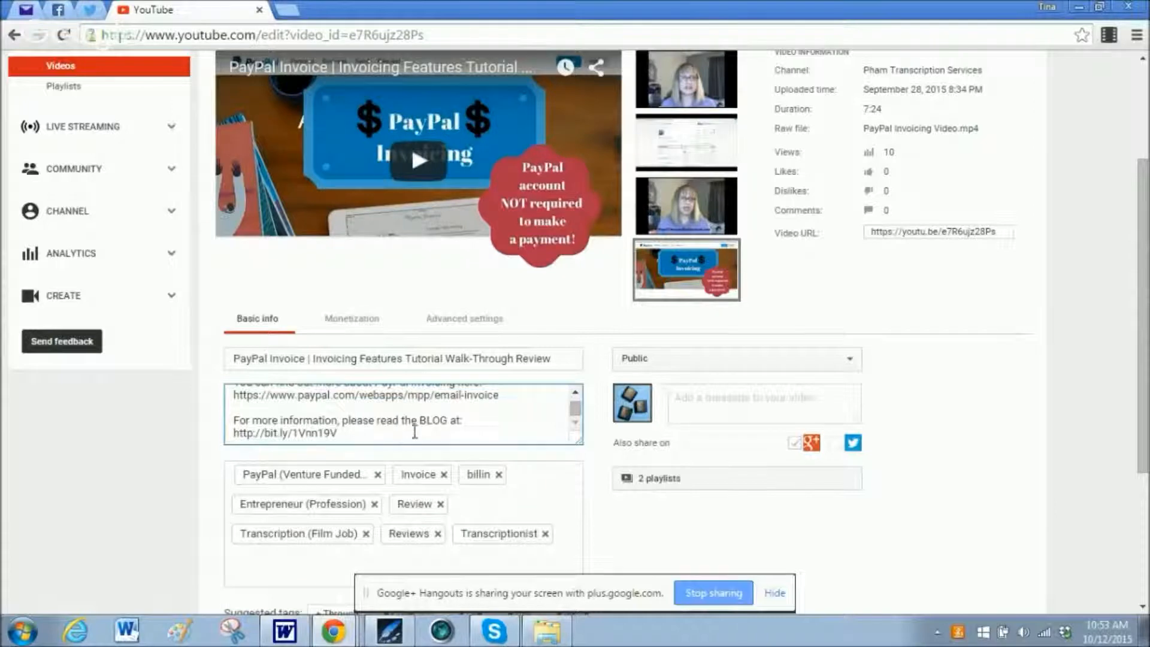
drag(575, 405, 577, 400)
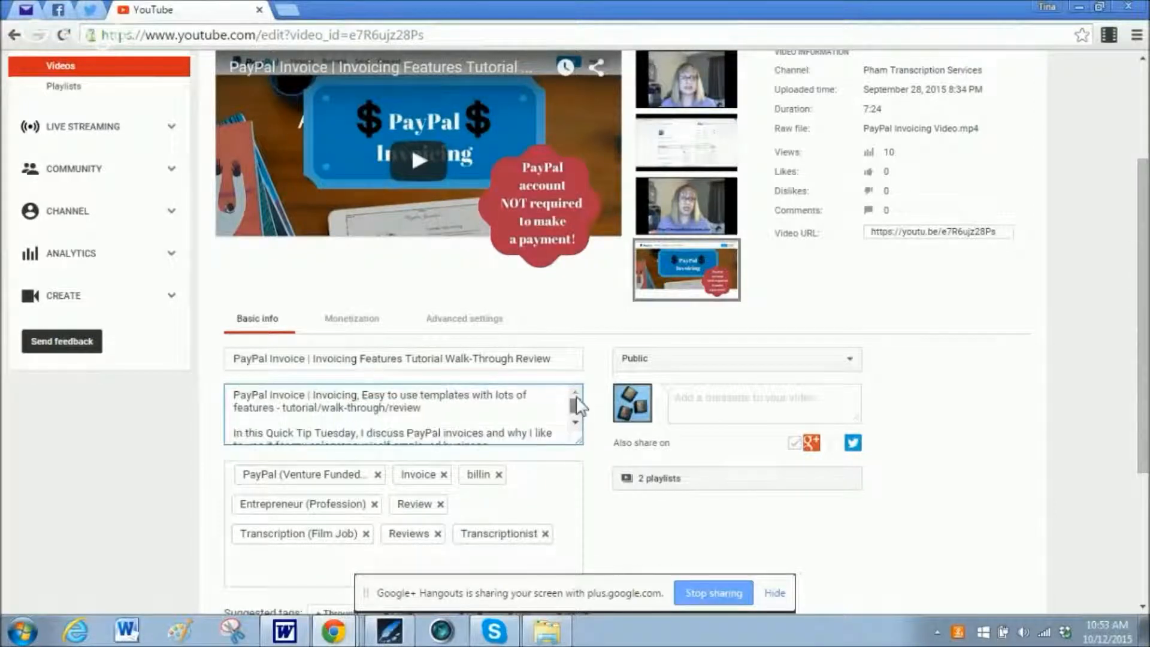